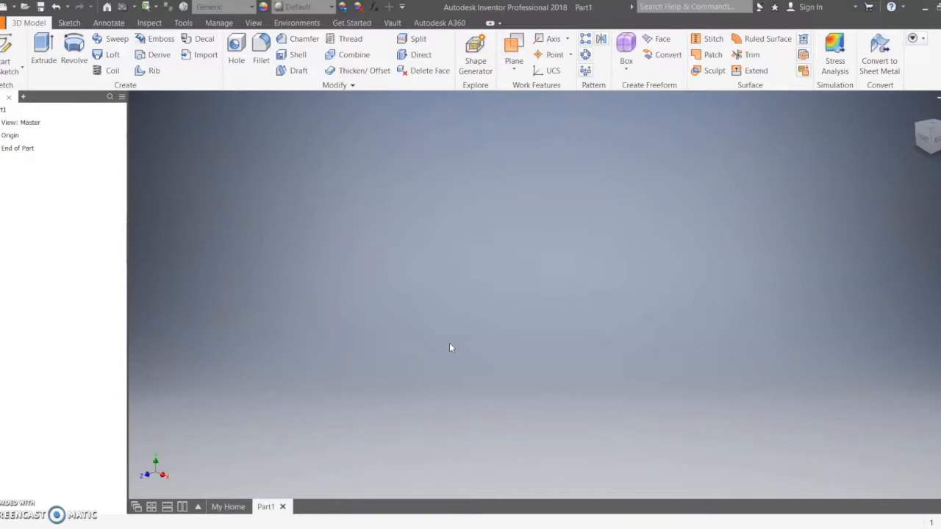
Start a sketch on the horizontal XZ origin plane and draw a 1 in vertical line upward from the origin
{"action": "left_click", "coordinate": [7, 47]}
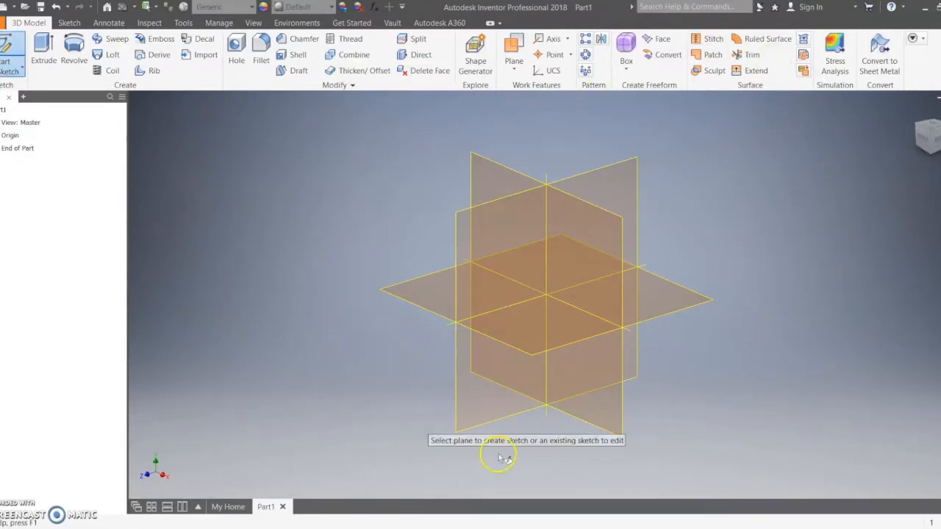
{"action": "left_click", "coordinate": [572, 324]}
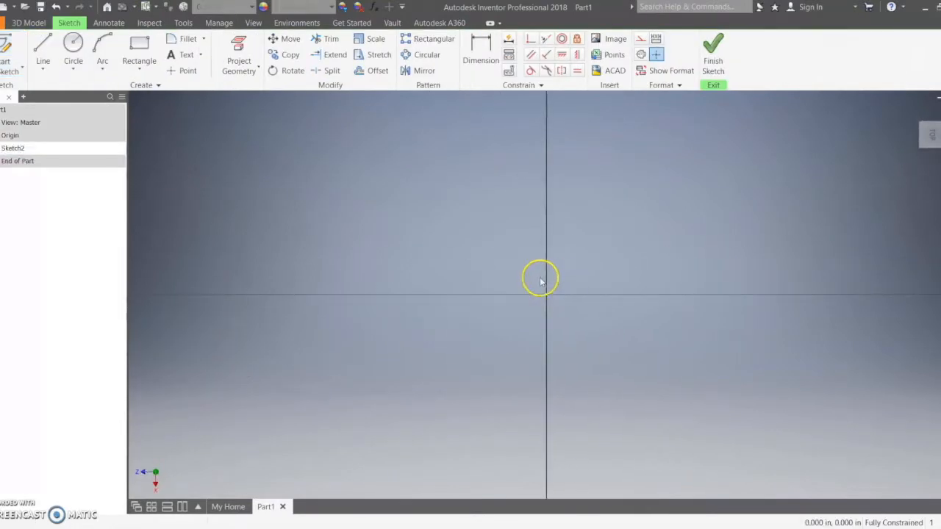
{"action": "left_click", "coordinate": [36, 60]}
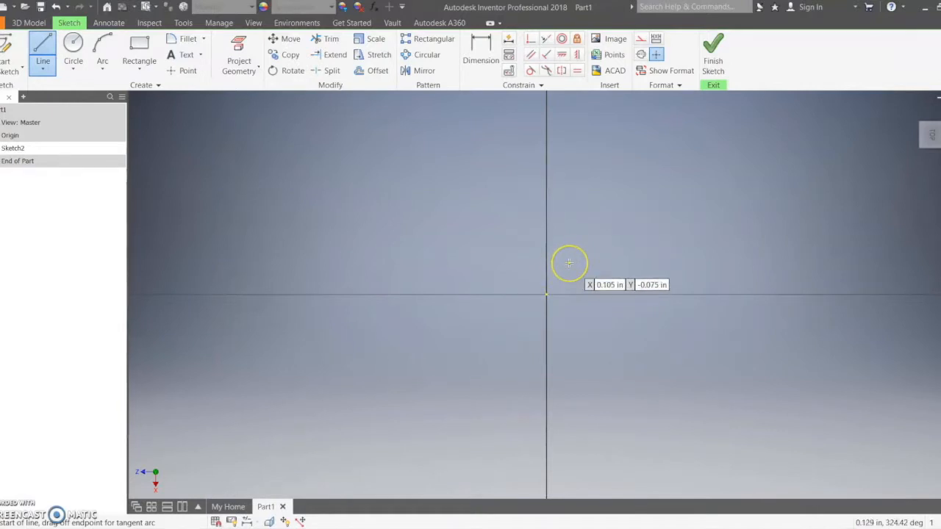
{"action": "left_click", "coordinate": [545, 295]}
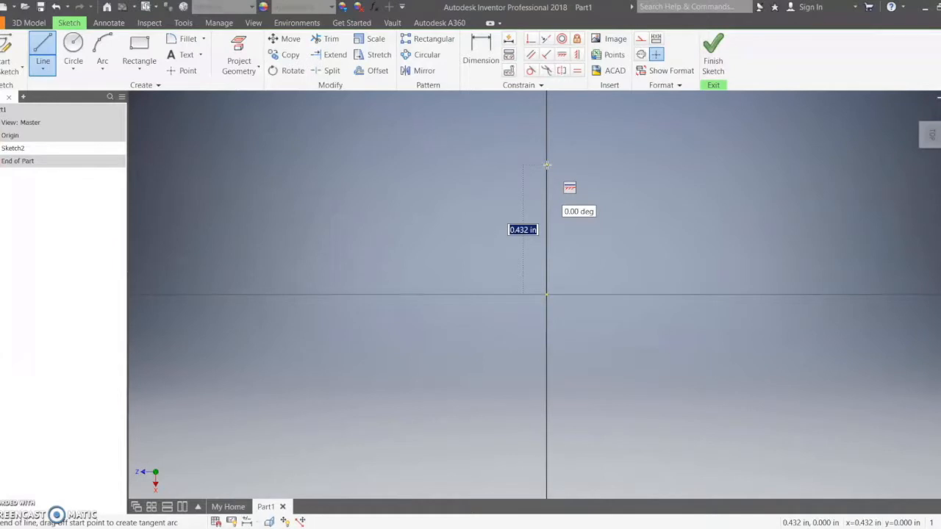
{"action": "key", "text": "Return"}
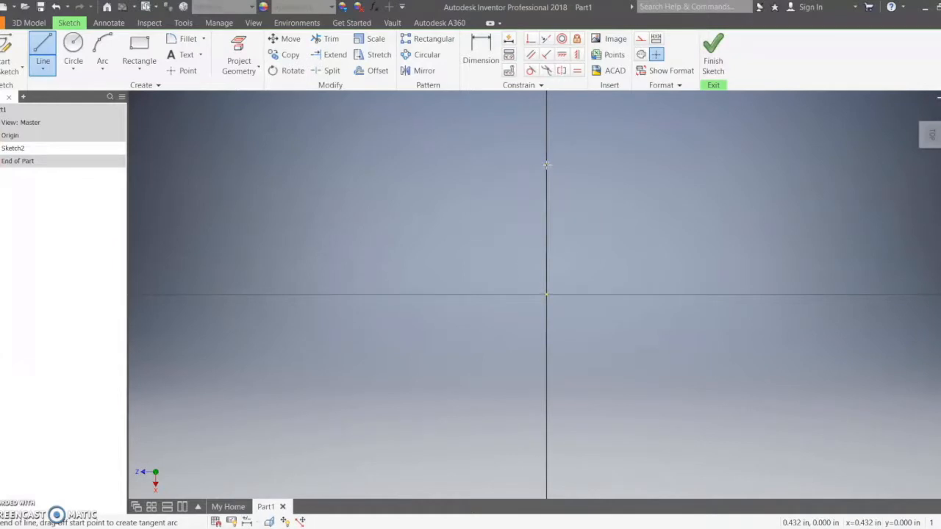
{"action": "left_click_drag", "start_coordinate": [547, 165], "coordinate": [562, 149]}
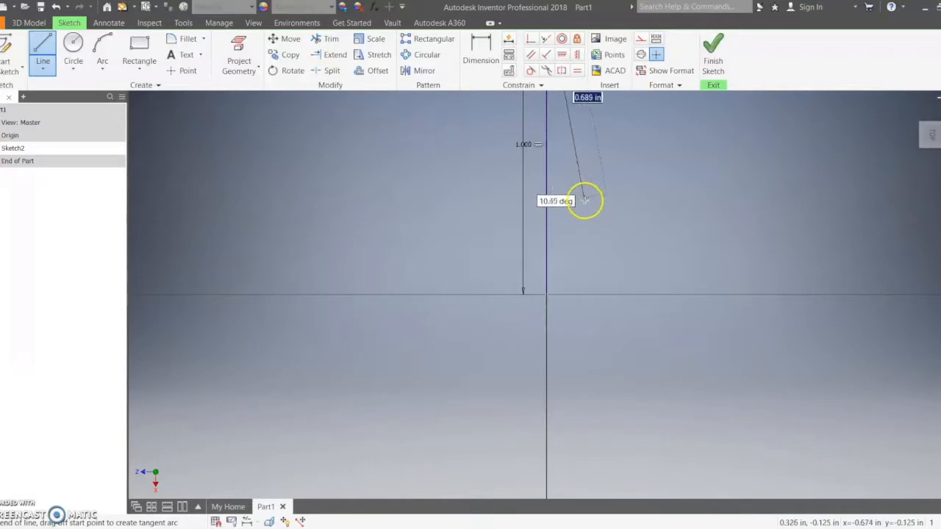
Draw a 0.125 in line perpendicular to the vertical line, running to the right from its upper end
{"action": "scroll", "coordinate": [584, 203], "scroll_direction": "up", "scroll_amount": 5}
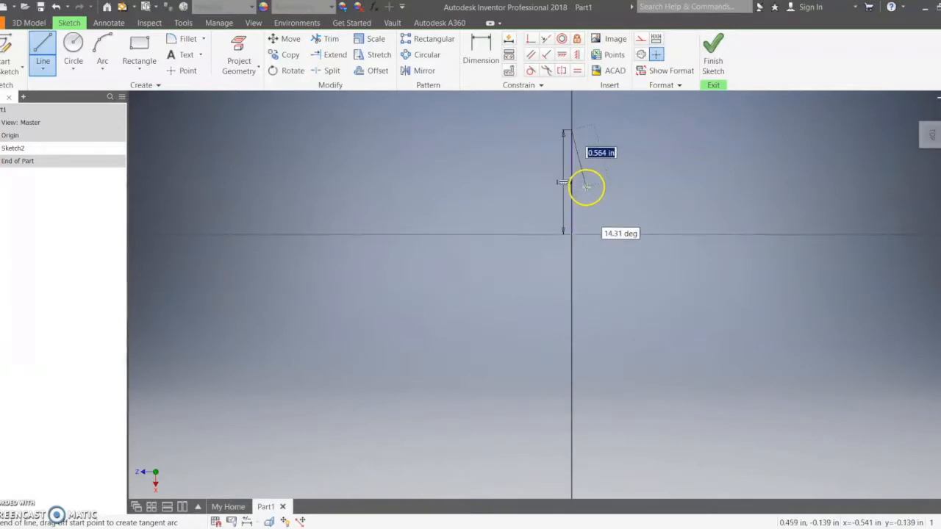
{"action": "scroll", "coordinate": [591, 190], "scroll_direction": "down", "scroll_amount": 5}
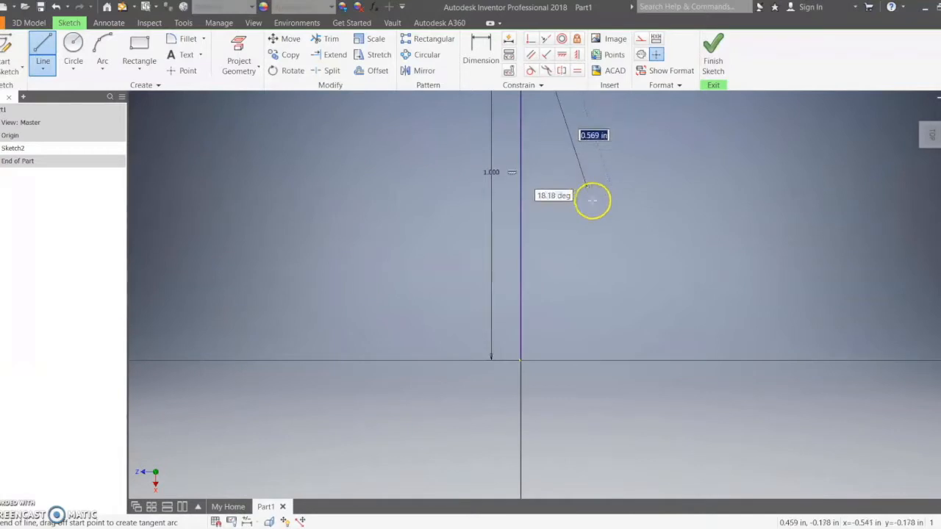
{"action": "mouse_move", "coordinate": [598, 219]}
{"action": "middle_mouse_down"}
{"action": "mouse_move", "coordinate": [550, 262]}
{"action": "mouse_move", "coordinate": [597, 294]}
{"action": "mouse_move", "coordinate": [532, 275]}
{"action": "mouse_move", "coordinate": [519, 290]}
{"action": "mouse_move", "coordinate": [572, 278]}
{"action": "middle_mouse_up"}
{"action": "scroll", "coordinate": [572, 275], "scroll_direction": "down", "scroll_amount": 5}
{"action": "scroll", "coordinate": [550, 303], "scroll_direction": "up", "scroll_amount": 1}
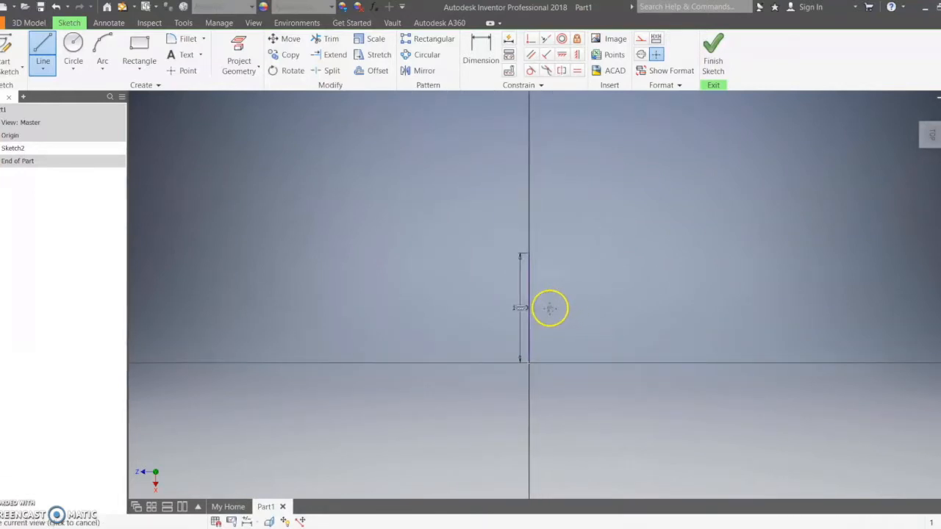
{"action": "scroll", "coordinate": [552, 289], "scroll_direction": "up", "scroll_amount": 3}
{"action": "scroll", "coordinate": [552, 283], "scroll_direction": "up", "scroll_amount": 2}
{"action": "scroll", "coordinate": [550, 274], "scroll_direction": "down", "scroll_amount": 1}
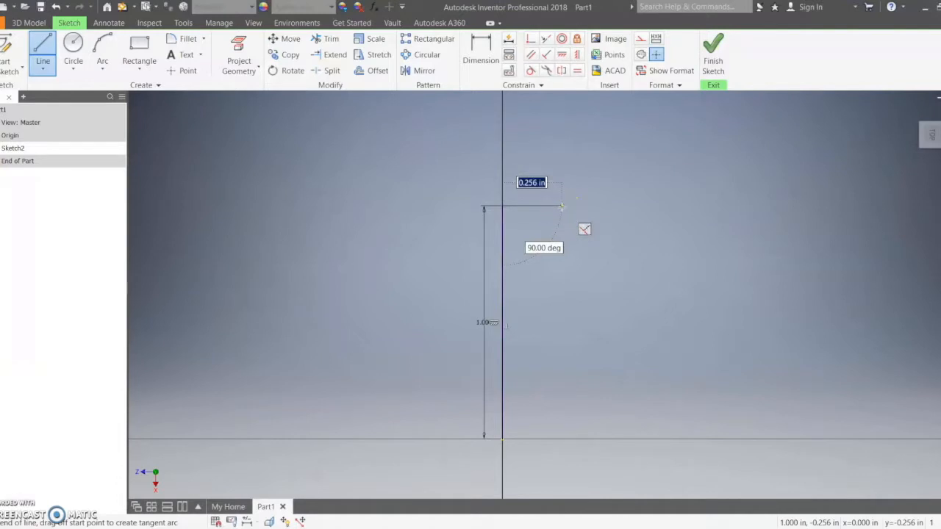
{"action": "key", "text": "Return"}
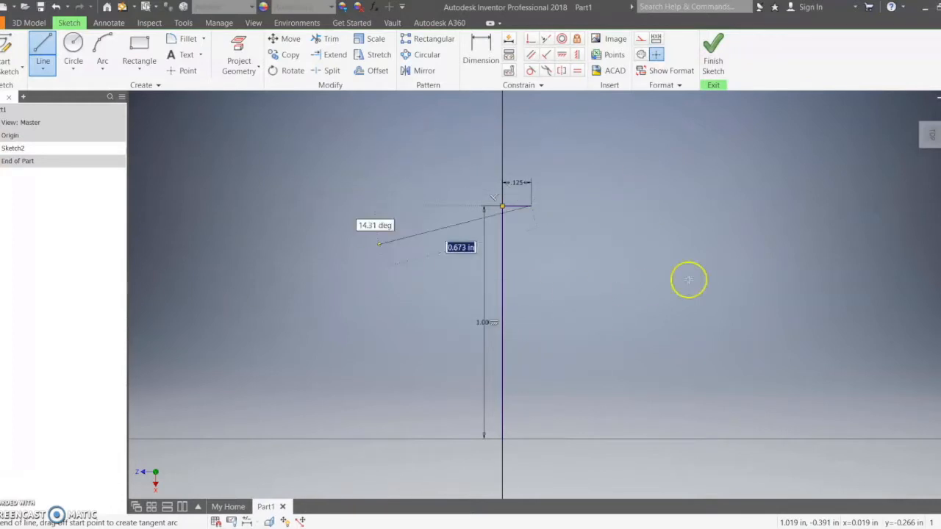
{"action": "key", "text": "Escape"}
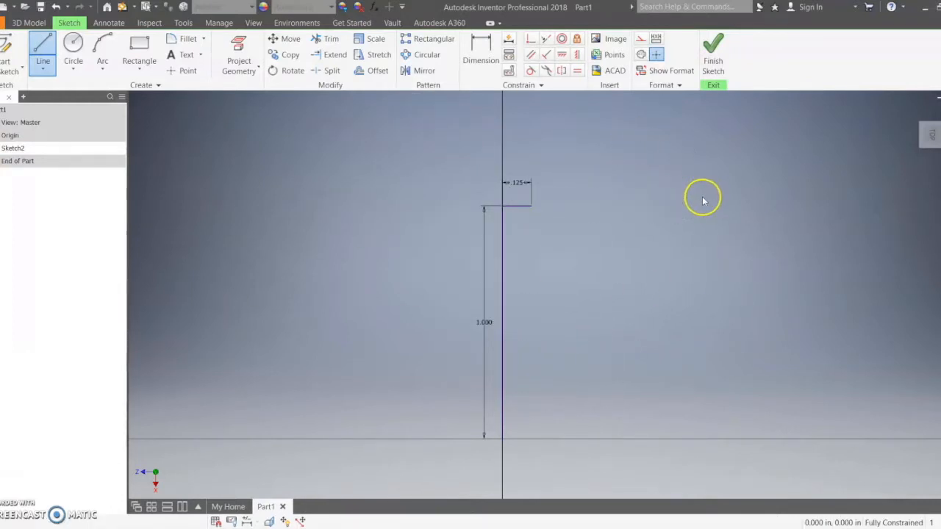
{"action": "key", "text": "Escape"}
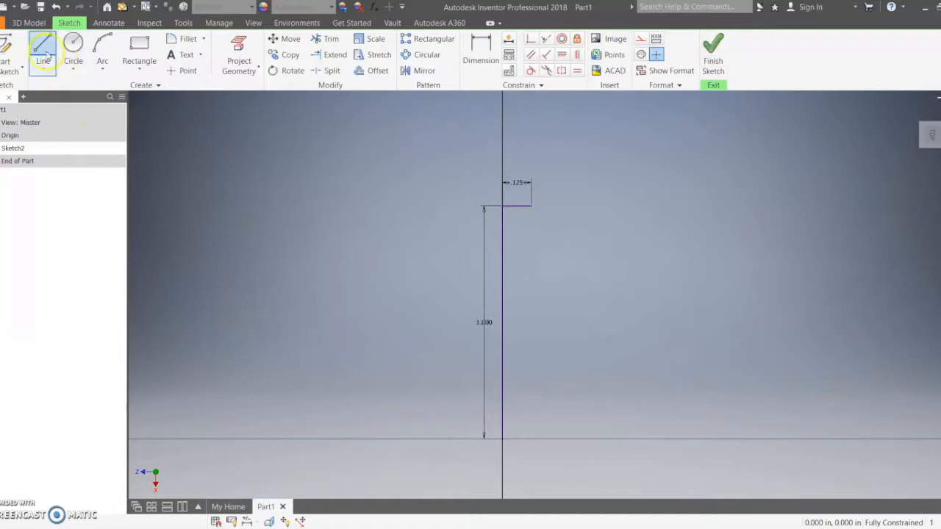
Draw a 1 in horizontal line to the right from the origin
{"action": "left_click", "coordinate": [73, 45]}
{"action": "key", "text": "l"}
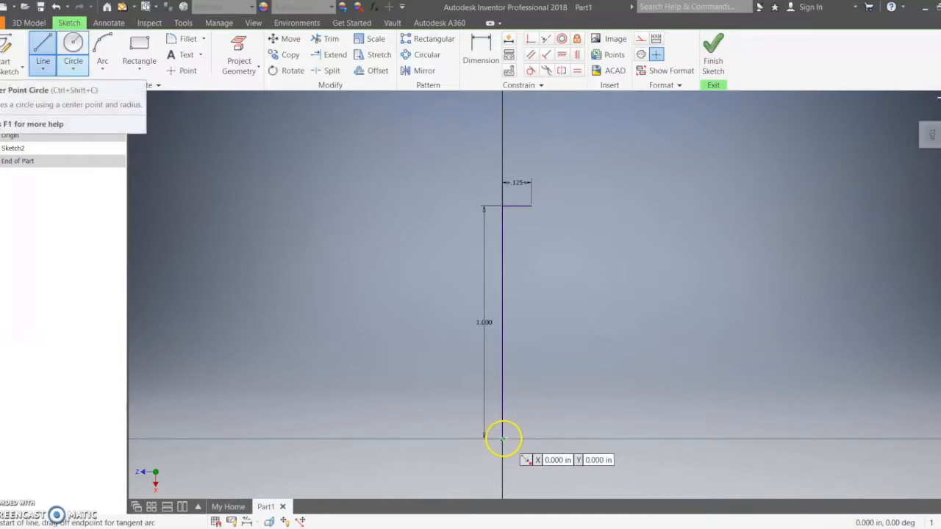
{"action": "left_click", "coordinate": [503, 439]}
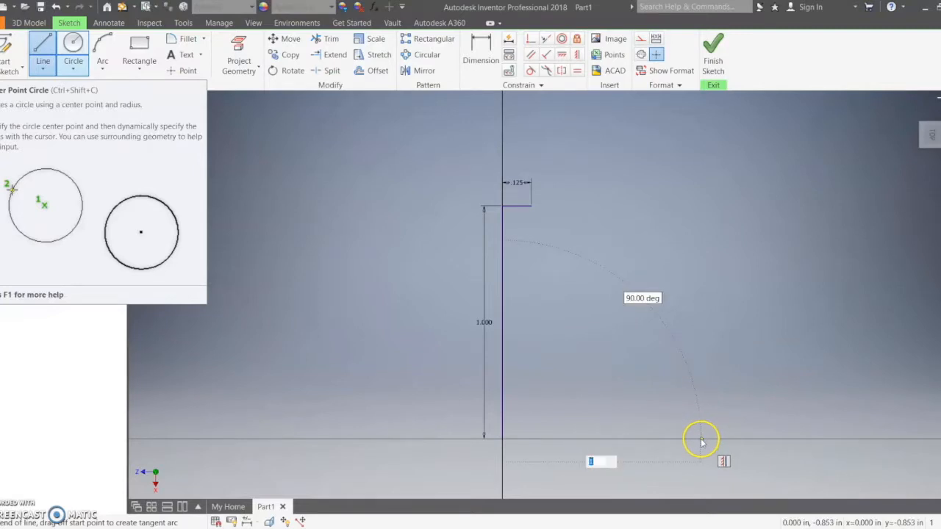
{"action": "type", "text": "1"}
{"action": "key", "text": "Return"}
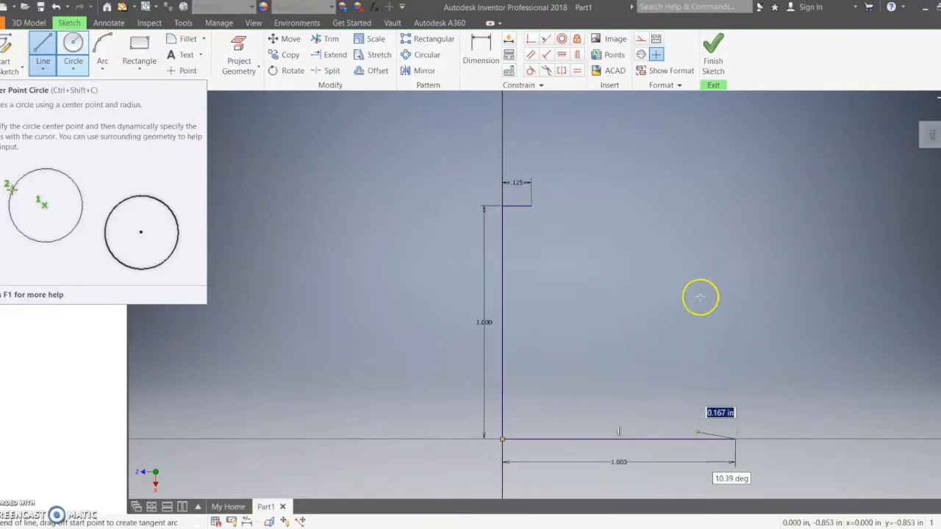
{"action": "left_click", "coordinate": [734, 355]}
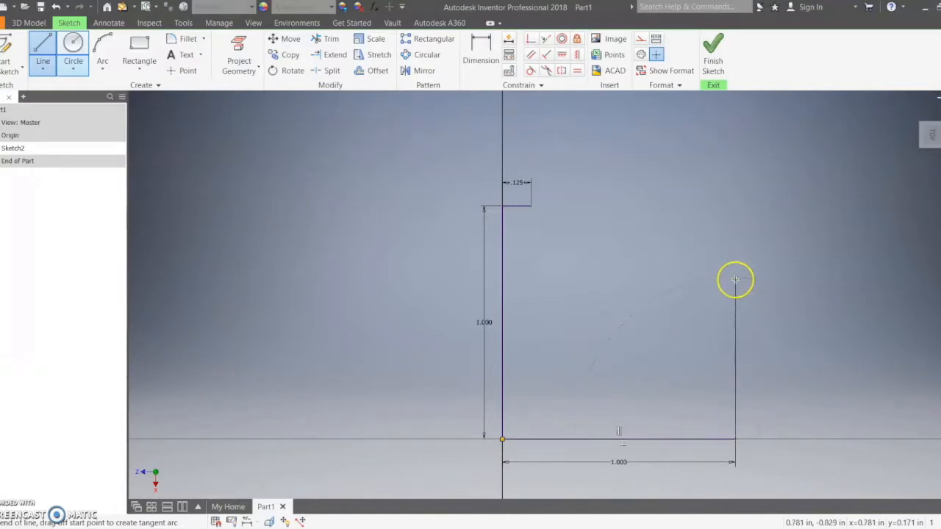
{"action": "key", "text": "Escape"}
Draw a 0.125 in vertical line upward from the right end of the 1 in horizontal line
{"action": "left_click", "coordinate": [42, 51]}
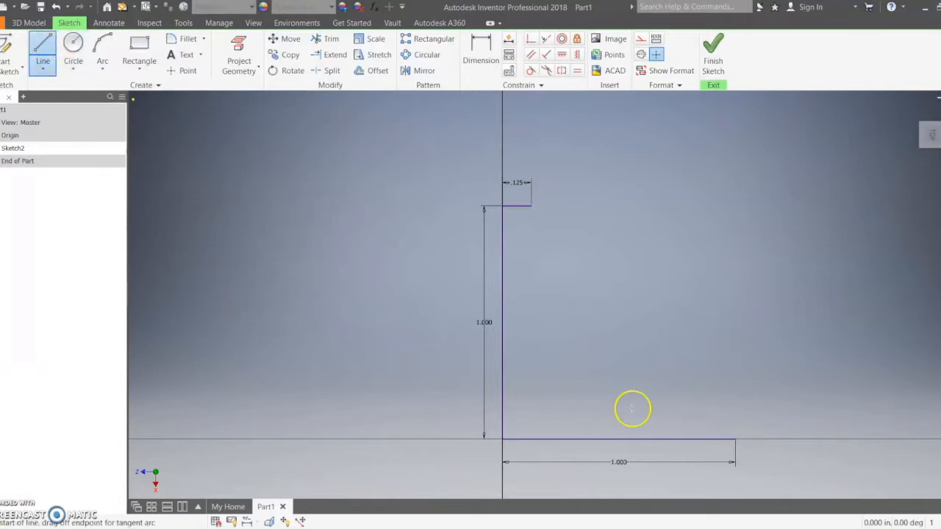
{"action": "left_click", "coordinate": [735, 440]}
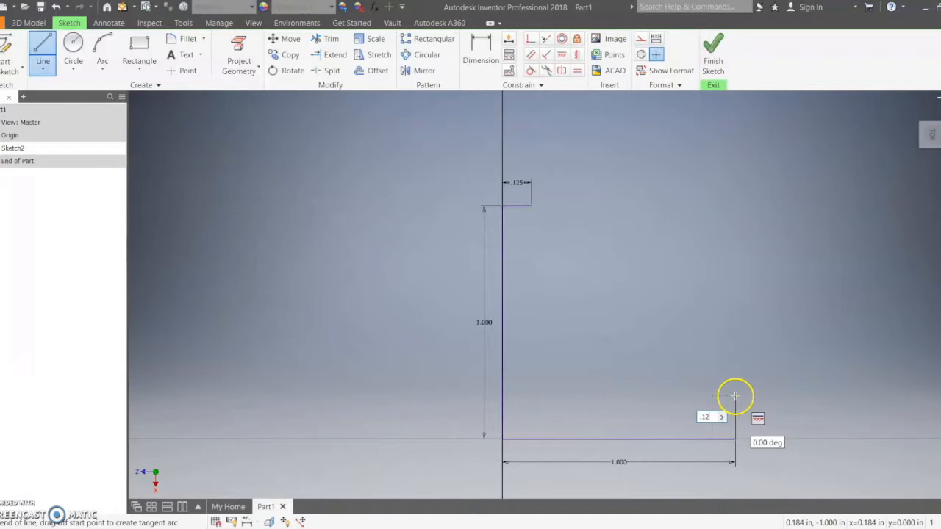
{"action": "type", "text": ".125"}
{"action": "key", "text": "Return"}
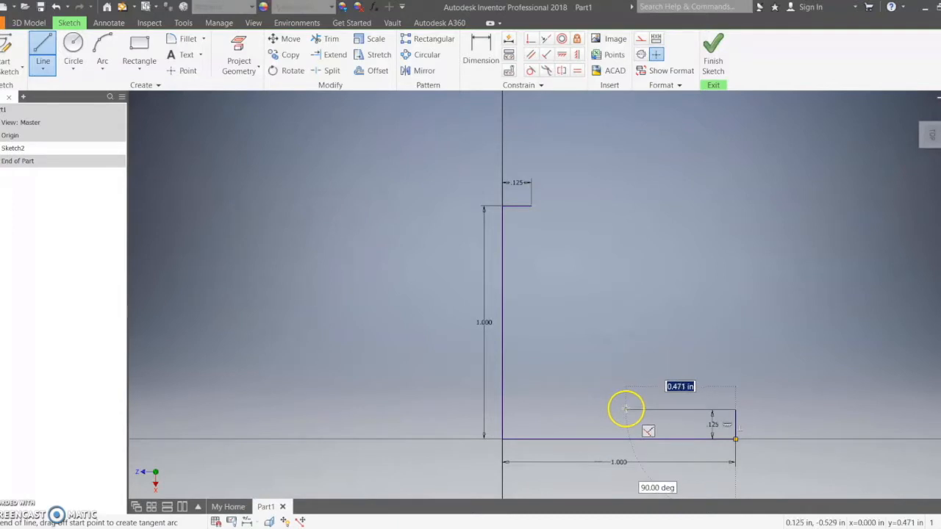
{"action": "key", "text": "Escape"}
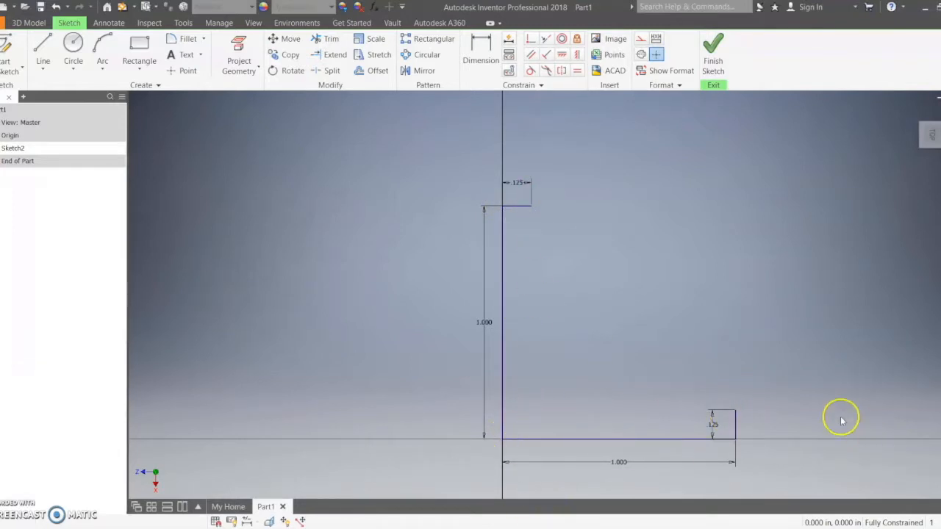
Draw a 0.875 in line inward from the short right edge and close the L profile at the top edge's free end
{"action": "left_click", "coordinate": [43, 46]}
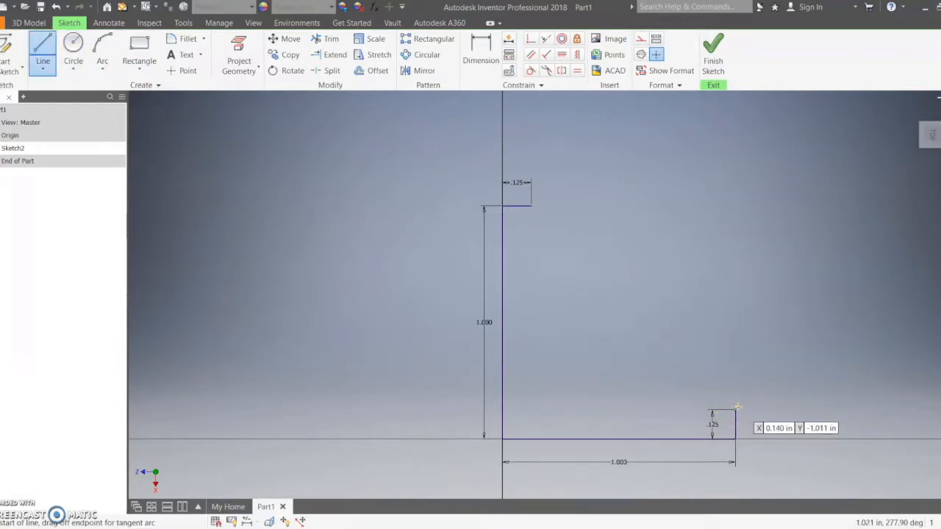
{"action": "left_click", "coordinate": [735, 411]}
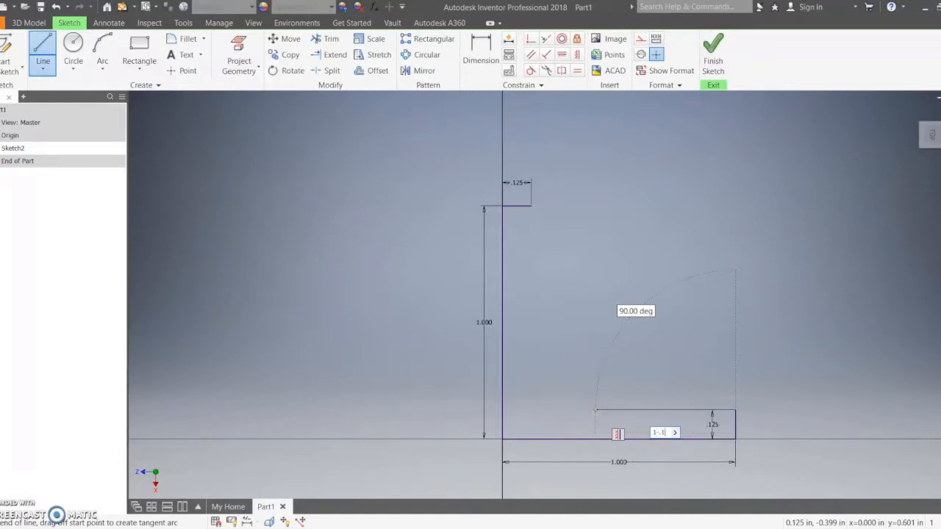
{"action": "key", "text": "Return"}
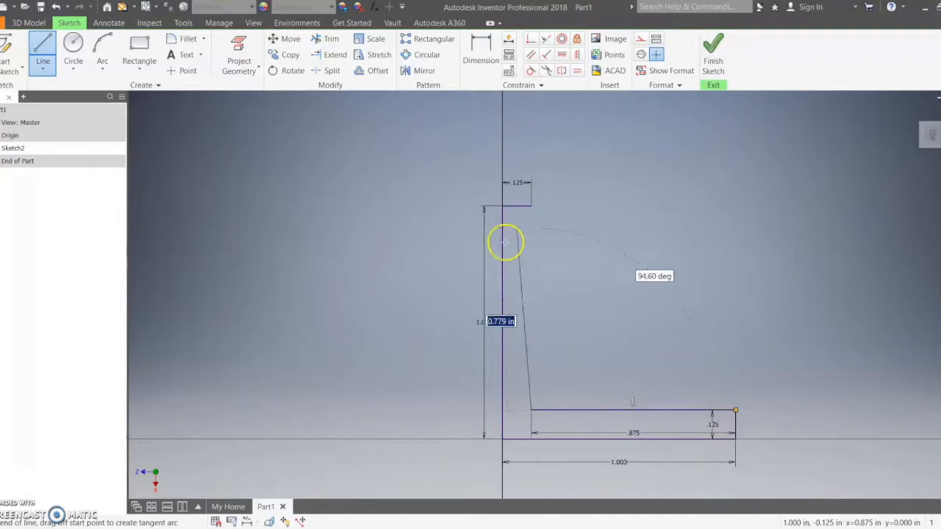
{"action": "left_click", "coordinate": [531, 205]}
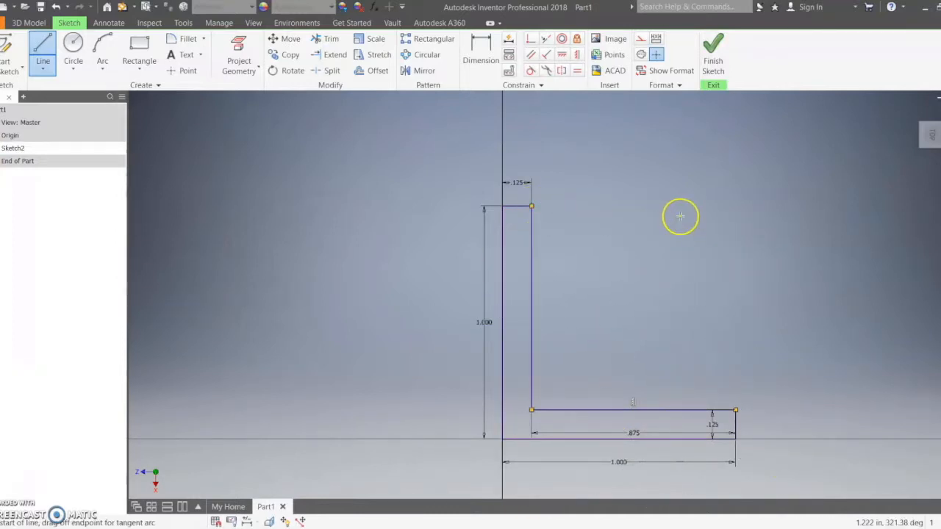
{"action": "key", "text": "Escape"}
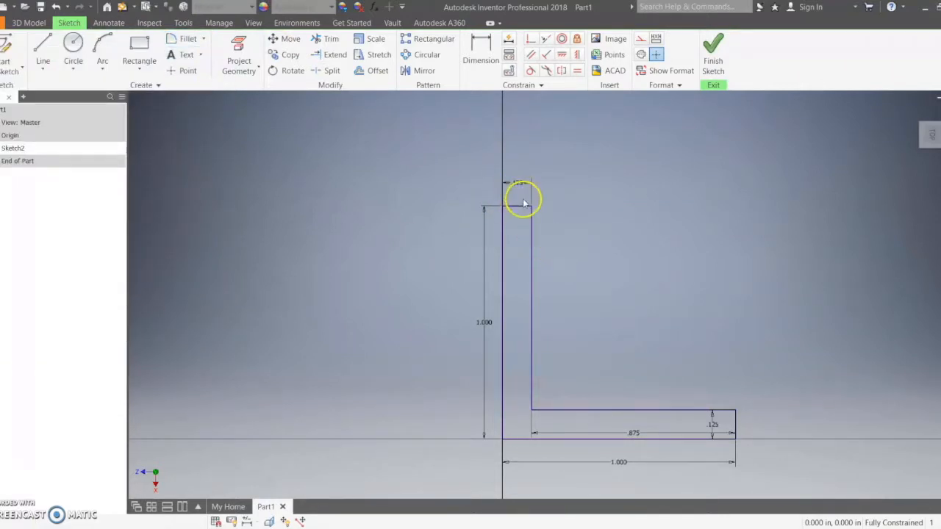
Fillet the inner-side corners at the tips of both legs of the L profile with a 0.125 in radius
{"action": "left_click", "coordinate": [186, 41]}
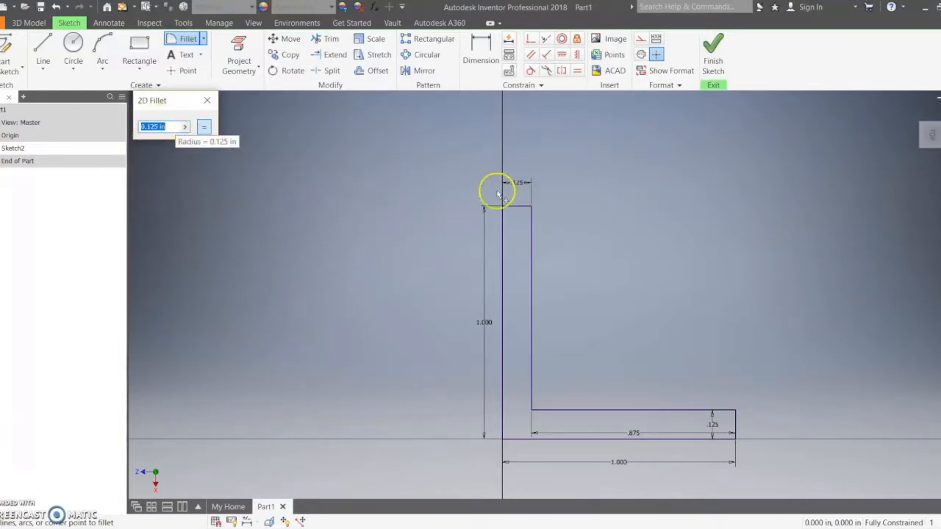
{"action": "left_click", "coordinate": [531, 226]}
{"action": "left_click", "coordinate": [523, 208]}
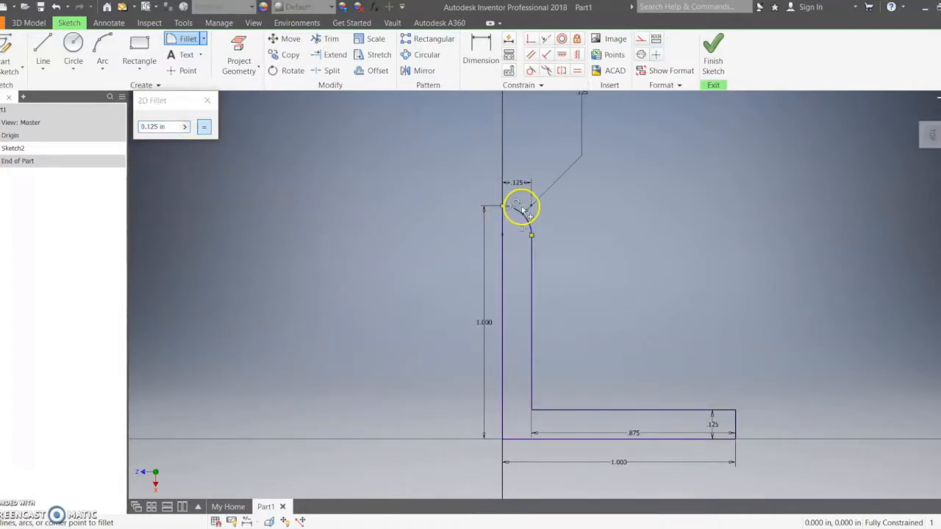
{"action": "left_click", "coordinate": [700, 410]}
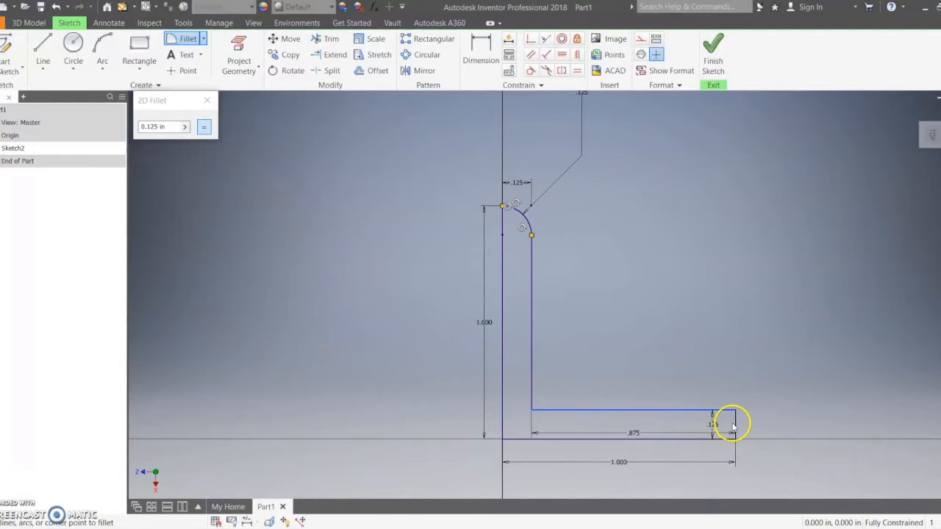
{"action": "left_click", "coordinate": [735, 427]}
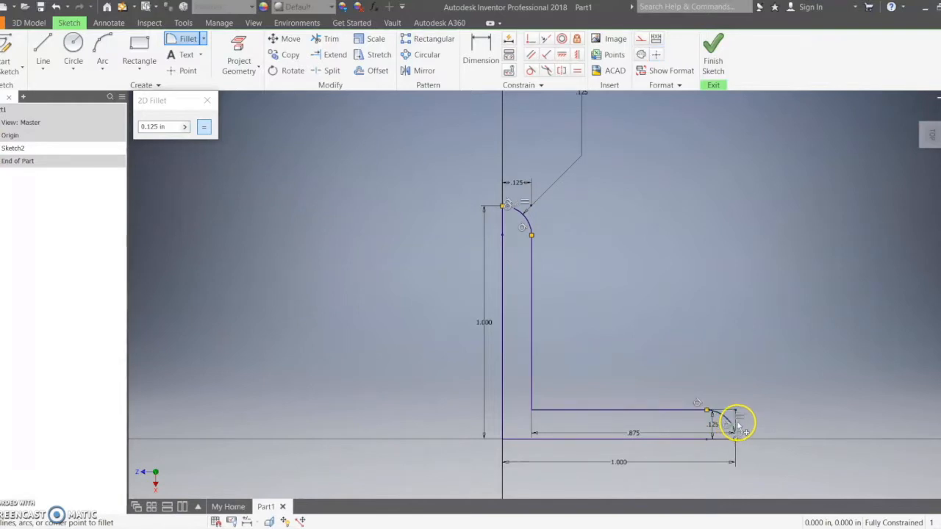
{"action": "left_click", "coordinate": [208, 100]}
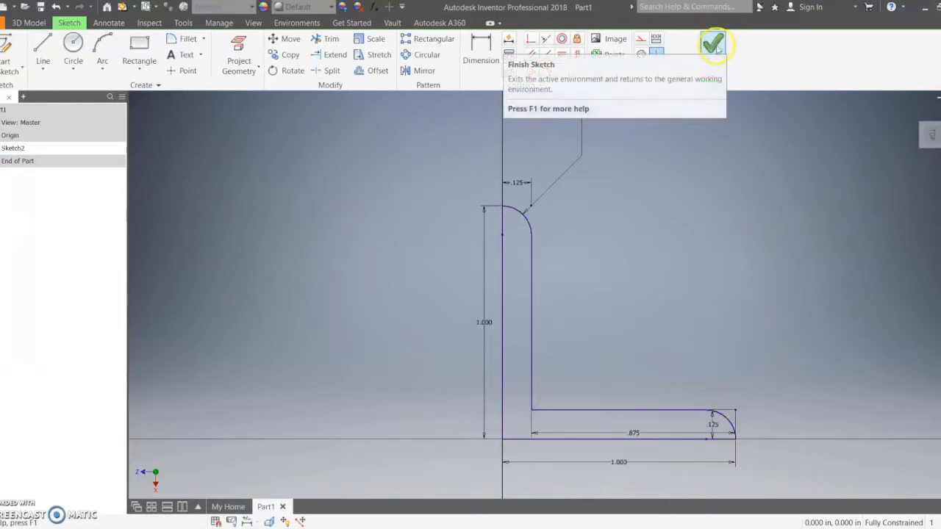
Finish the sketch and extrude the L profile 3 in
{"action": "left_click", "coordinate": [714, 45]}
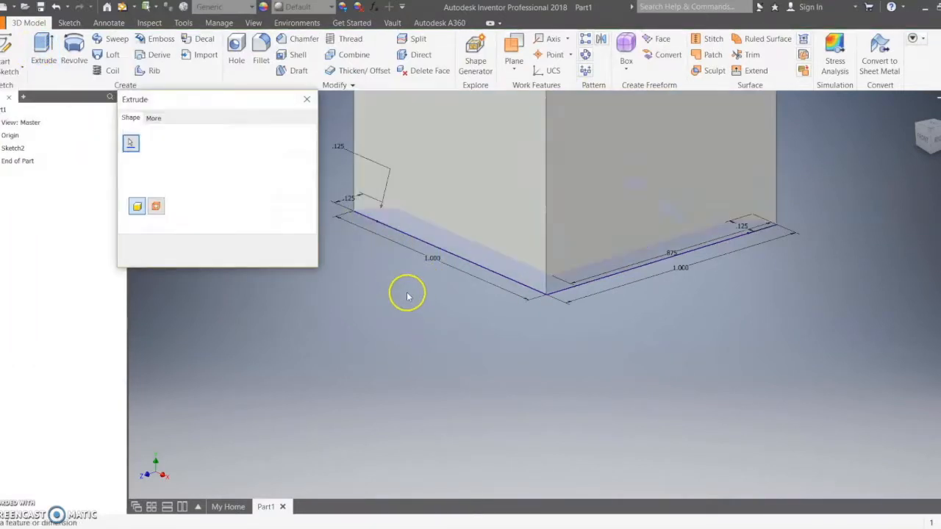
{"action": "scroll", "coordinate": [520, 255], "scroll_direction": "up", "scroll_amount": 3}
{"action": "middle_click_drag", "start_coordinate": [519, 261], "coordinate": [510, 311]}
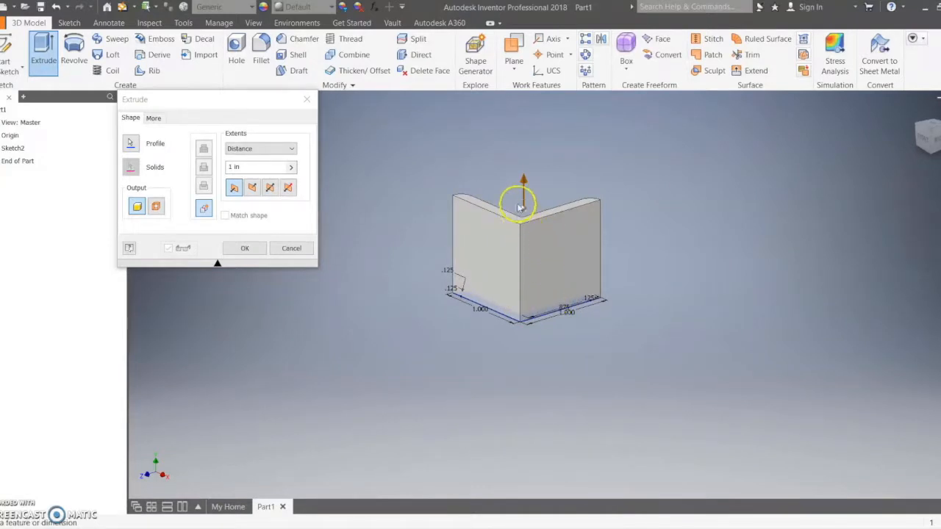
{"action": "left_click", "coordinate": [242, 167]}
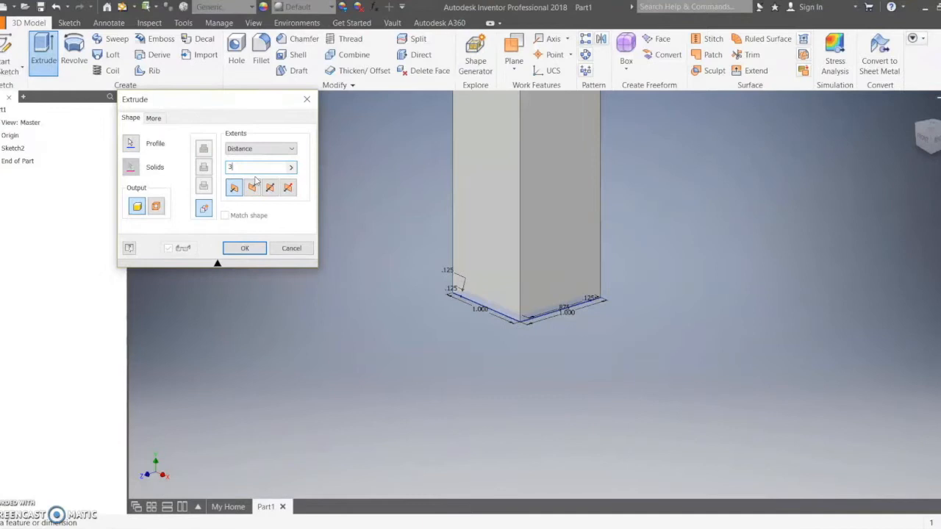
{"action": "key", "text": "Return"}
{"action": "scroll", "coordinate": [459, 184], "scroll_direction": "down", "scroll_amount": 5}
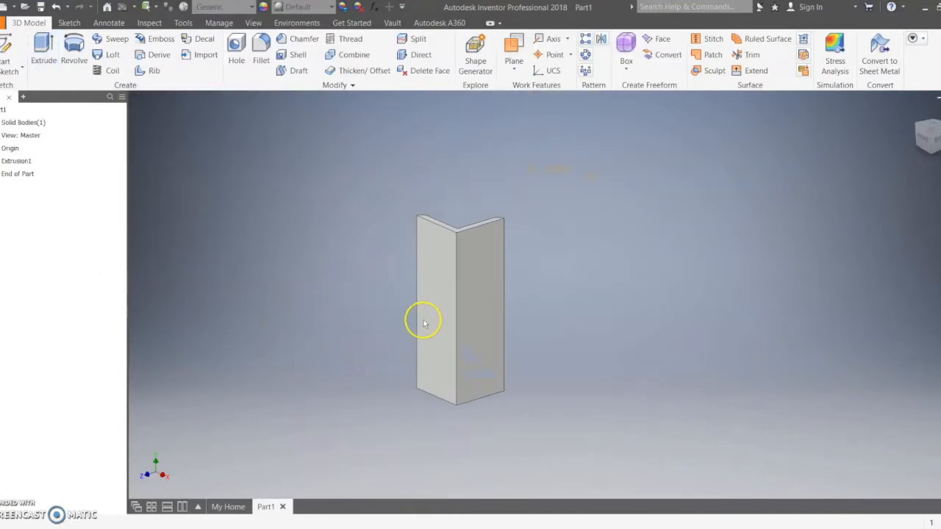
Start a sketch on the inner face of one leg of the extruded angle
{"action": "middle_click_drag", "start_coordinate": [428, 275], "coordinate": [460, 265]}
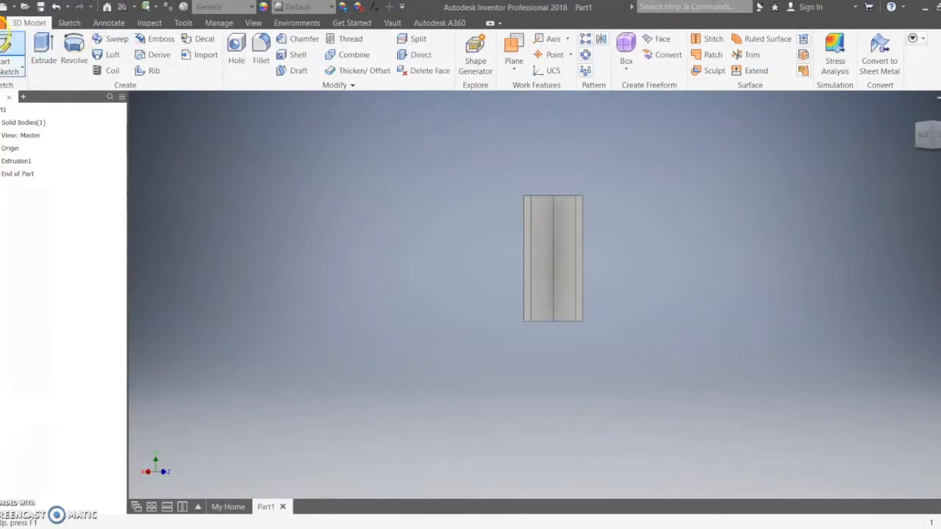
{"action": "left_click", "coordinate": [8, 45]}
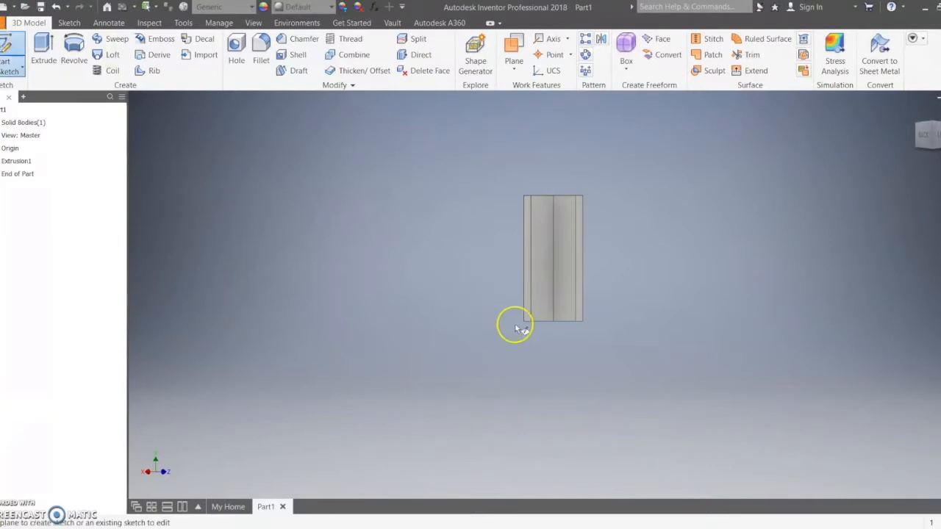
{"action": "left_click", "coordinate": [571, 259]}
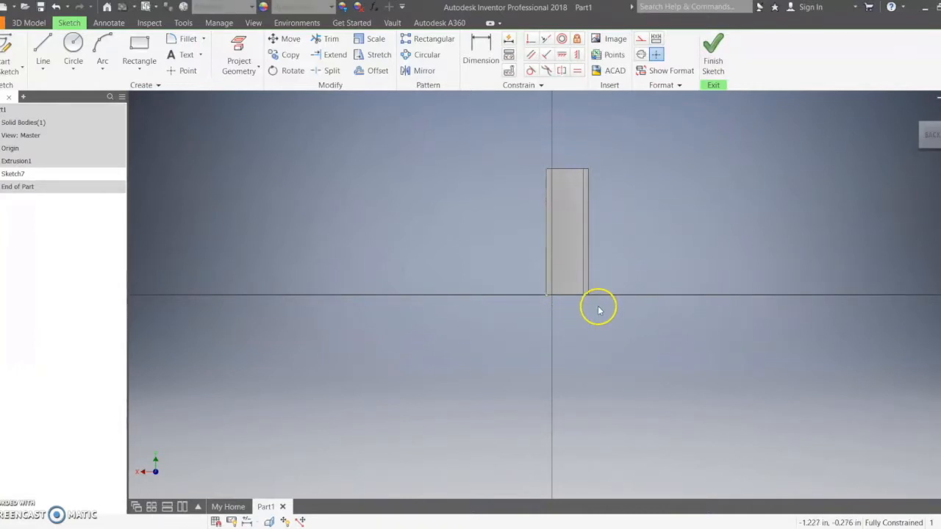
{"action": "left_click", "coordinate": [42, 48]}
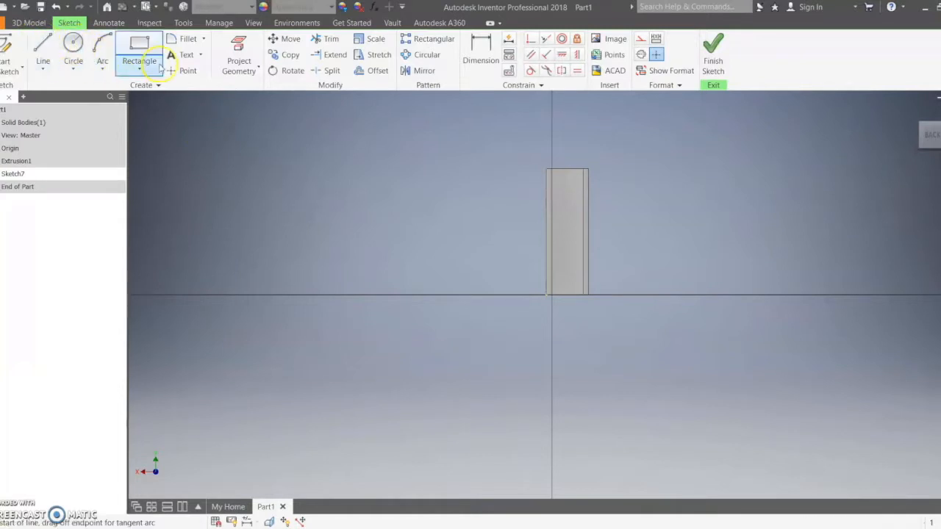
{"action": "left_click", "coordinate": [592, 295]}
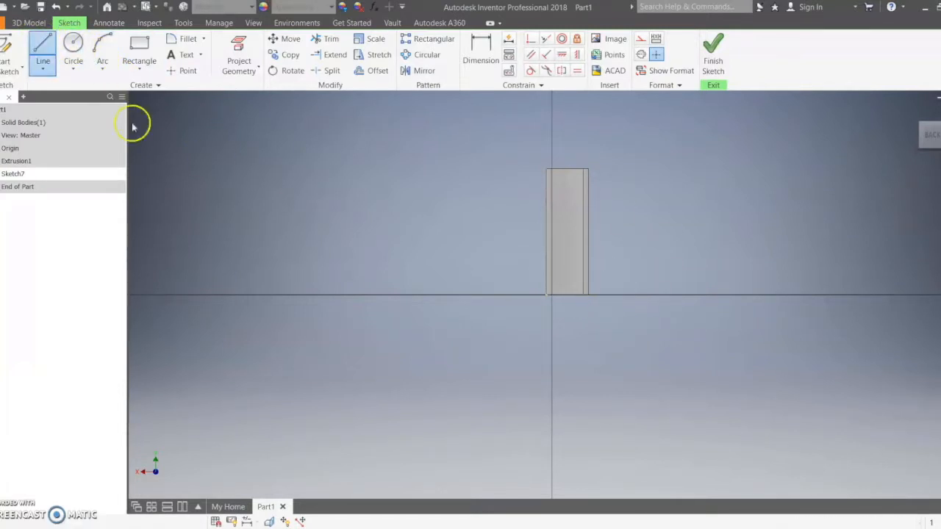
{"action": "scroll", "coordinate": [597, 294], "scroll_direction": "up", "scroll_amount": 4}
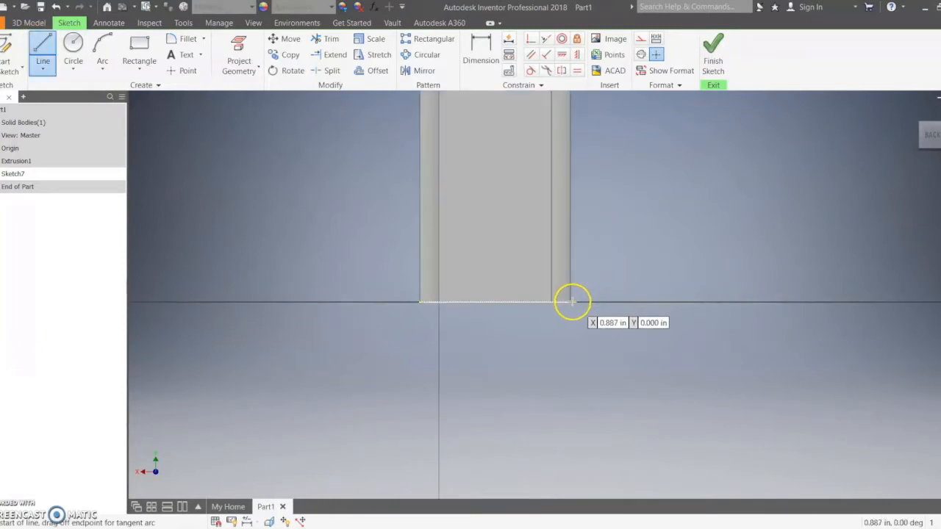
{"action": "left_click", "coordinate": [570, 301]}
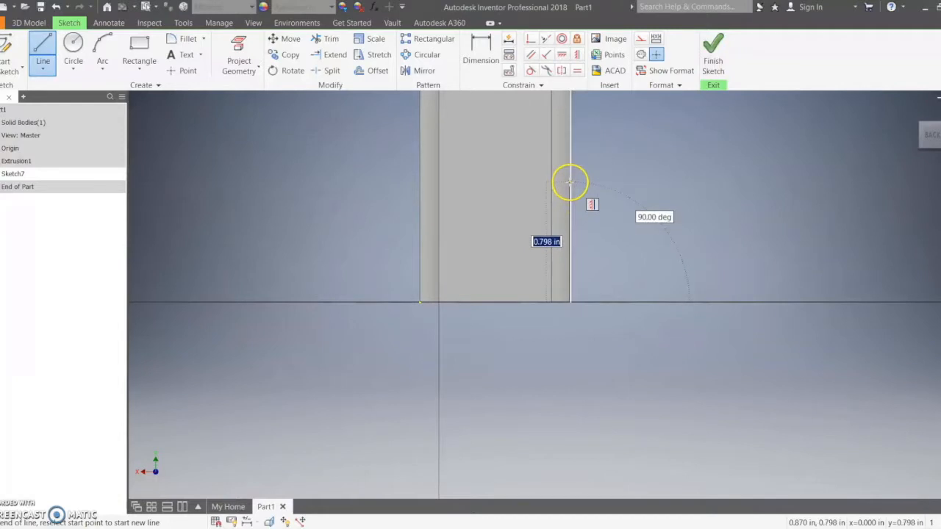
{"action": "key", "text": "Escape"}
Draw a 0.75 in vertical line up from the leg's lower outer corner and a 0.5 in horizontal line inward from its end
{"action": "left_click", "coordinate": [43, 53]}
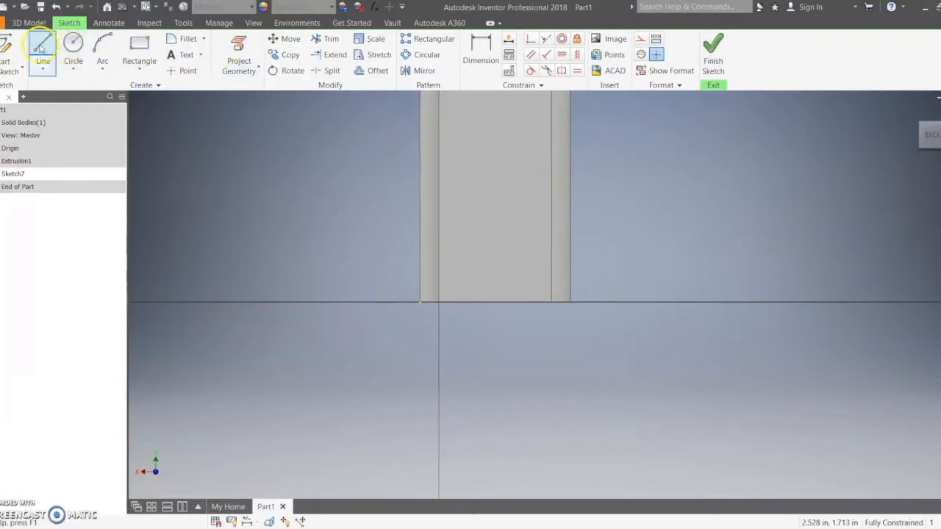
{"action": "left_click", "coordinate": [571, 301]}
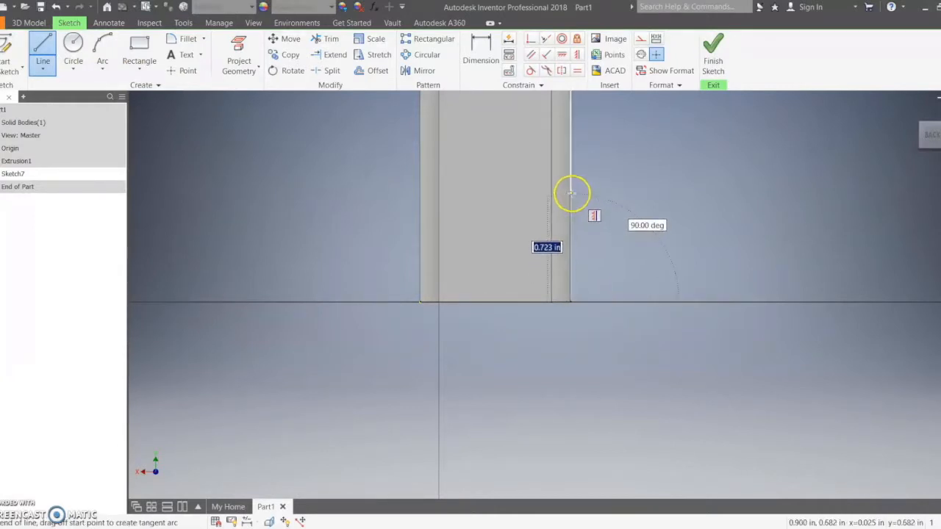
{"action": "type", "text": ".75"}
{"action": "key", "text": "Return"}
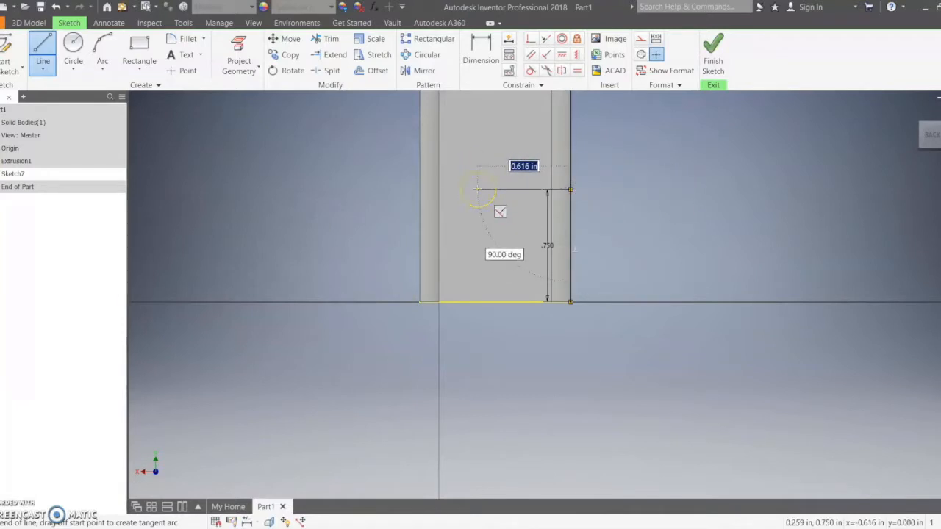
{"action": "type", "text": ".5"}
{"action": "key", "text": "Return"}
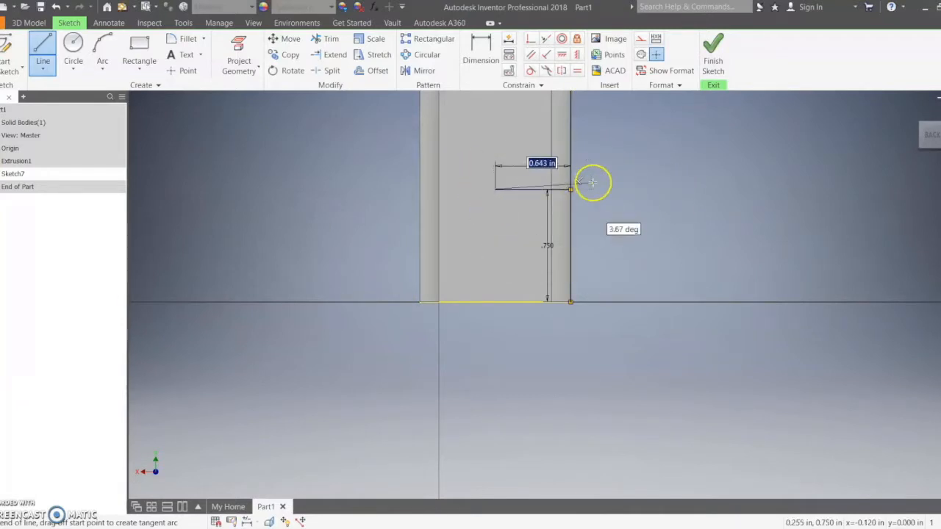
{"action": "key", "text": "Escape"}
Draw a 2.25 in vertical line up from the same lower outer corner and a 0.5 in horizontal line inward from its end
{"action": "scroll", "coordinate": [432, 287], "scroll_direction": "up", "scroll_amount": 3}
{"action": "key", "text": "l"}
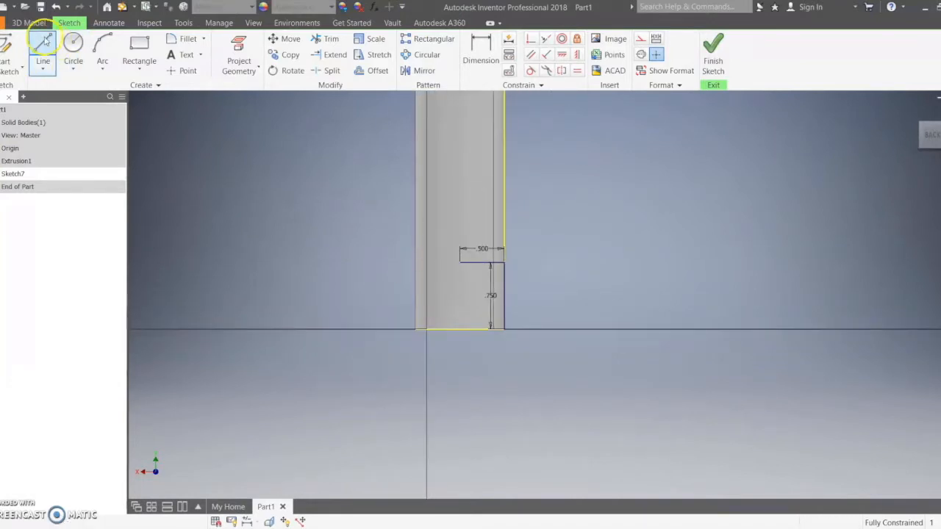
{"action": "left_click", "coordinate": [506, 331]}
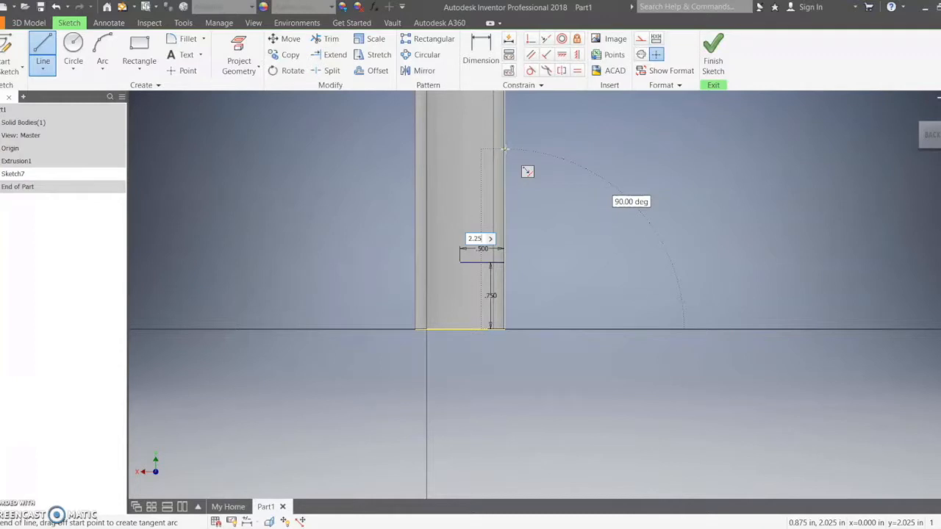
{"action": "type", "text": "2.25"}
{"action": "key", "text": "Return"}
{"action": "scroll", "coordinate": [456, 121], "scroll_direction": "up", "scroll_amount": 2}
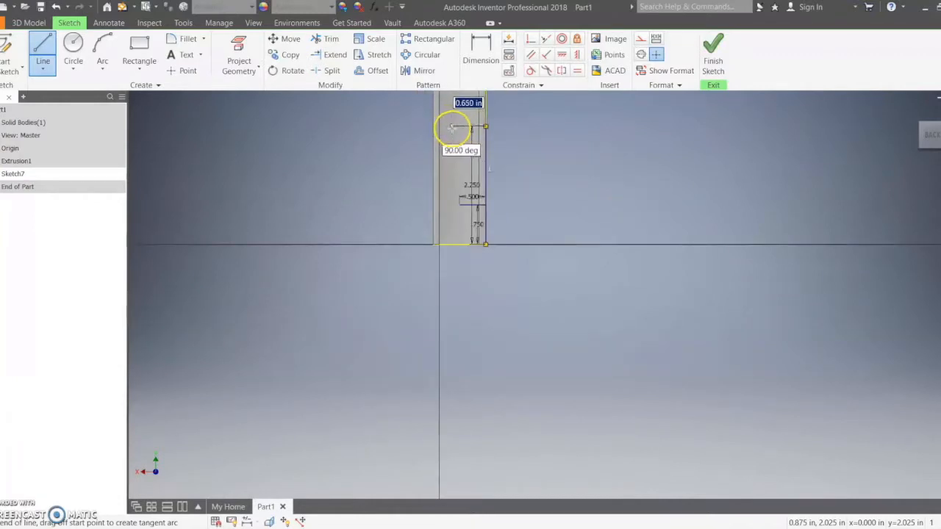
{"action": "type", "text": ".5"}
{"action": "key", "text": "Return"}
{"action": "key", "text": "Escape"}
{"action": "scroll", "coordinate": [519, 161], "scroll_direction": "up", "scroll_amount": 2}
{"action": "middle_click_drag", "start_coordinate": [517, 159], "coordinate": [504, 211]}
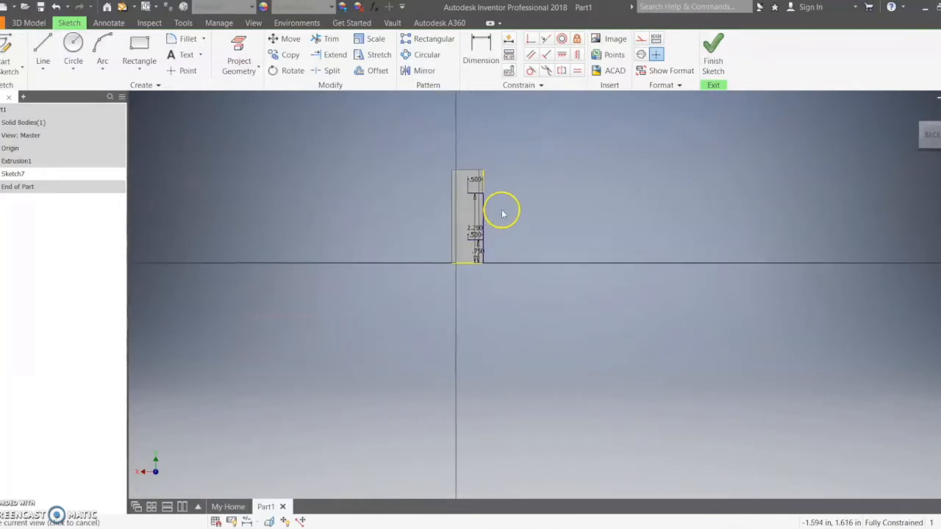
Draw a 0.25 in diameter circle centred on the inner end of the upper 0.5 in line
{"action": "left_click", "coordinate": [76, 42]}
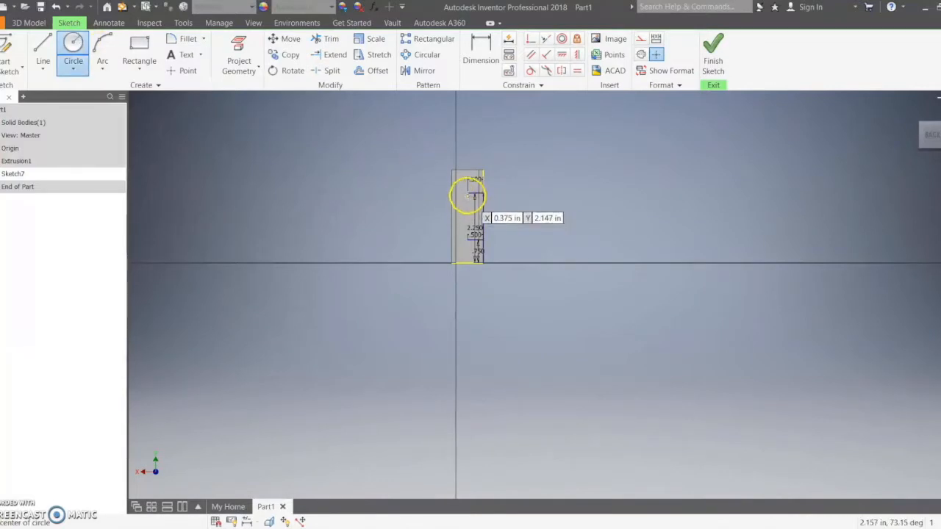
{"action": "scroll", "coordinate": [468, 195], "scroll_direction": "up", "scroll_amount": 5}
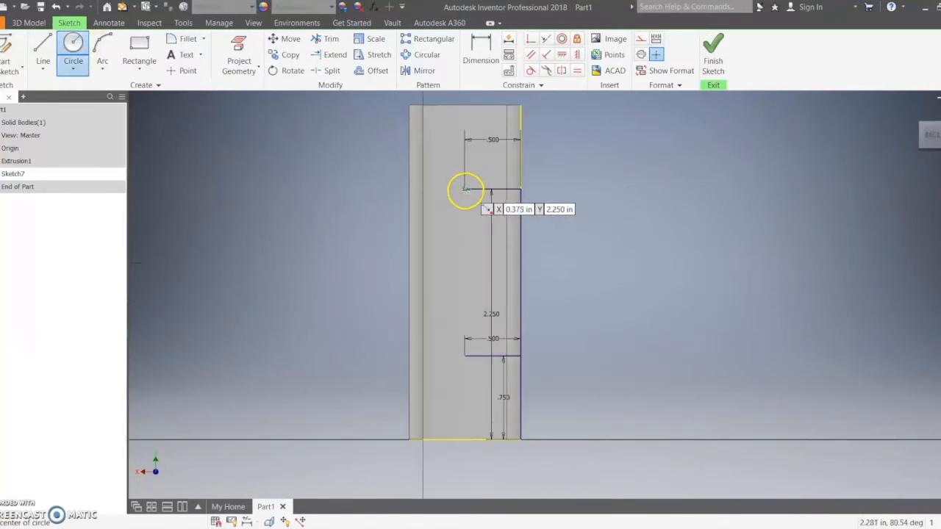
{"action": "left_click", "coordinate": [464, 190]}
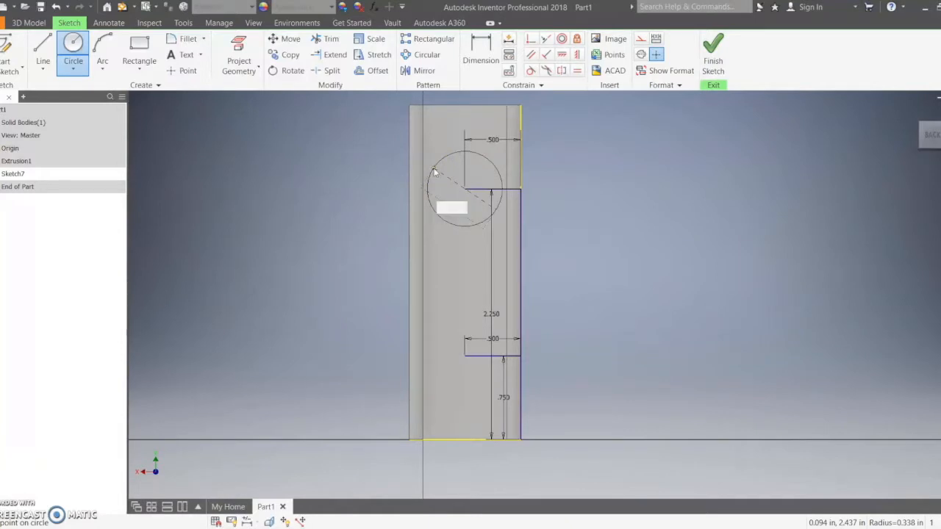
{"action": "key", "text": "Return"}
{"action": "scroll", "coordinate": [448, 164], "scroll_direction": "down", "scroll_amount": 3}
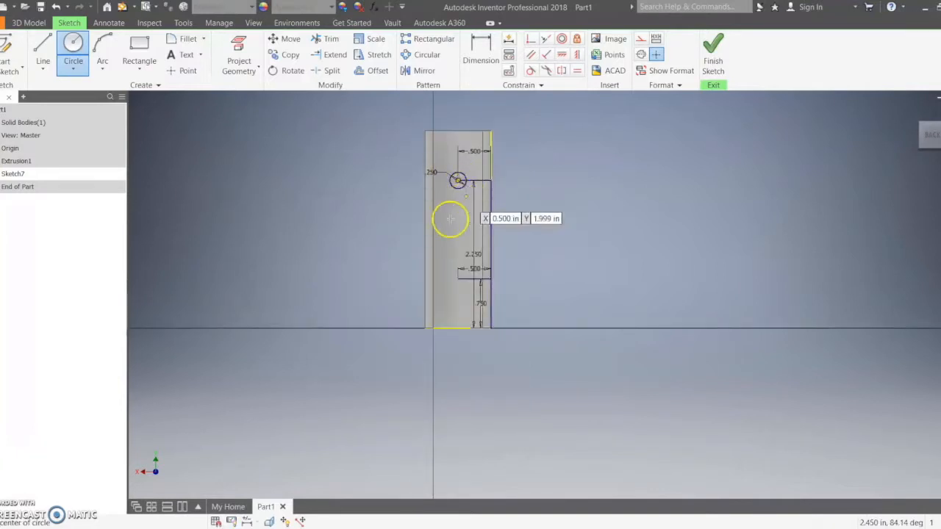
Draw a 0.25 in diameter circle centred on the inner end of the lower 0.5 in line
{"action": "scroll", "coordinate": [461, 280], "scroll_direction": "up", "scroll_amount": 3}
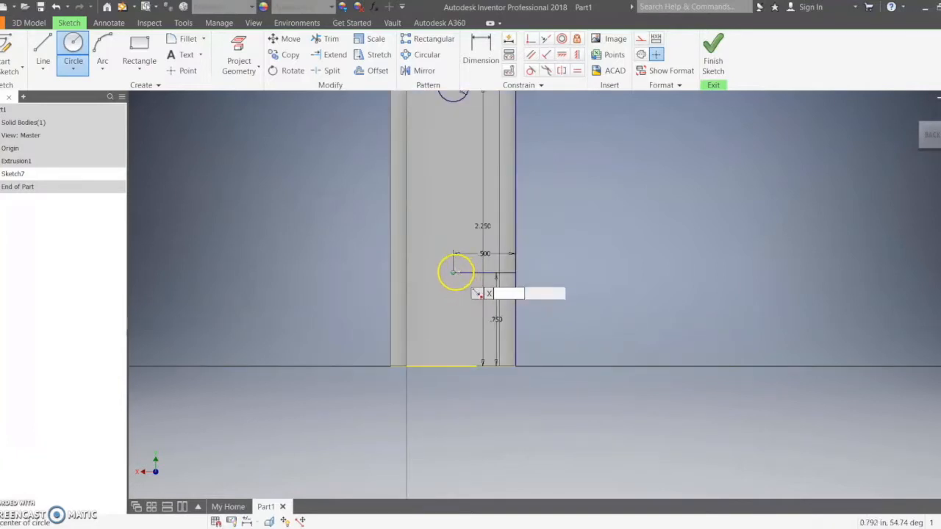
{"action": "left_click", "coordinate": [454, 272]}
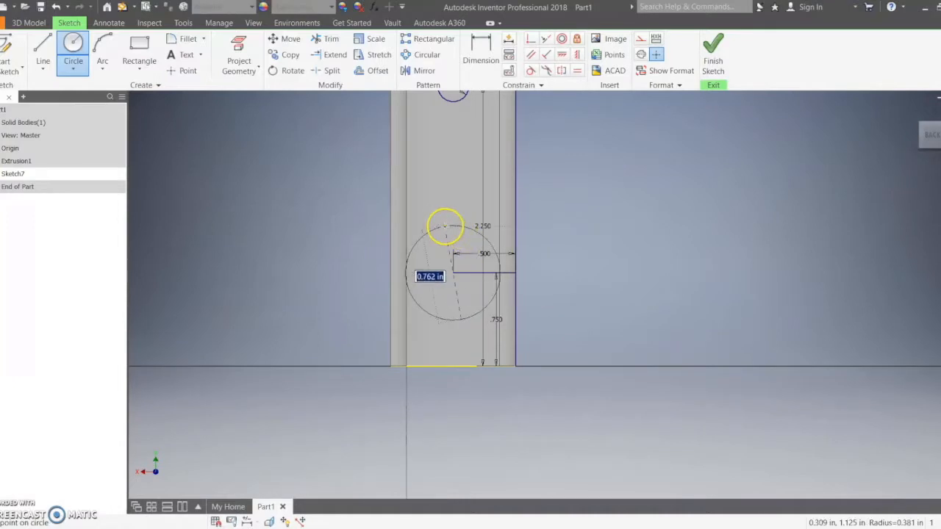
{"action": "key", "text": "Return"}
{"action": "scroll", "coordinate": [527, 245], "scroll_direction": "down", "scroll_amount": 2}
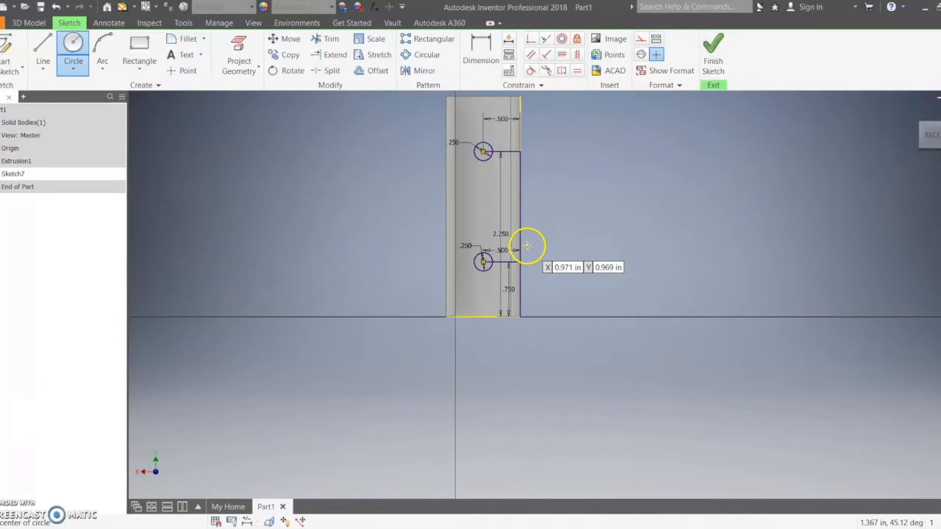
{"action": "key", "text": "Escape"}
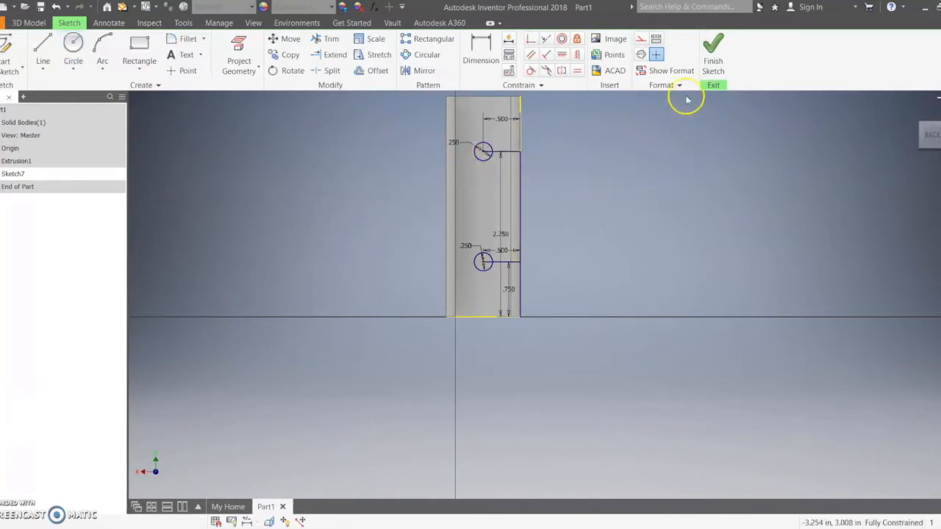
Finish the sketch and extrude both circles as a cut 0.125 in deep into the leg
{"action": "left_click", "coordinate": [713, 53]}
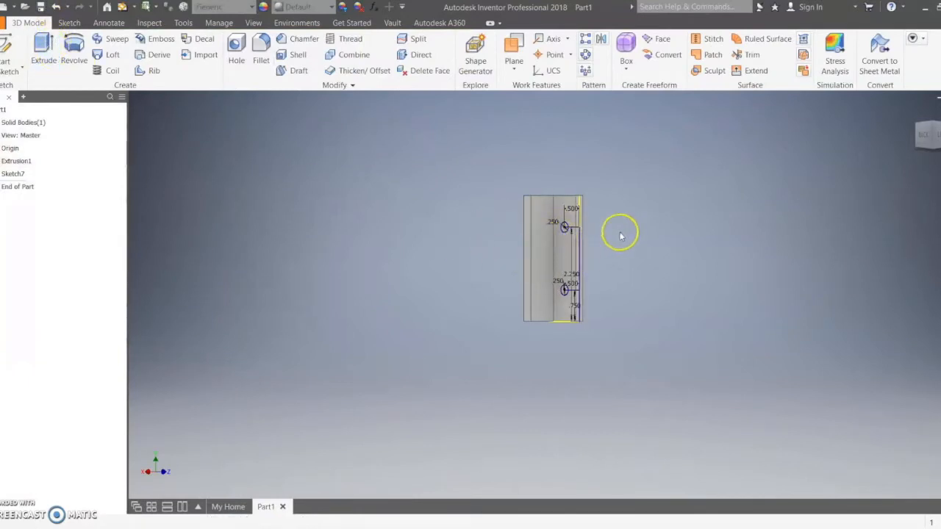
{"action": "key", "text": "e"}
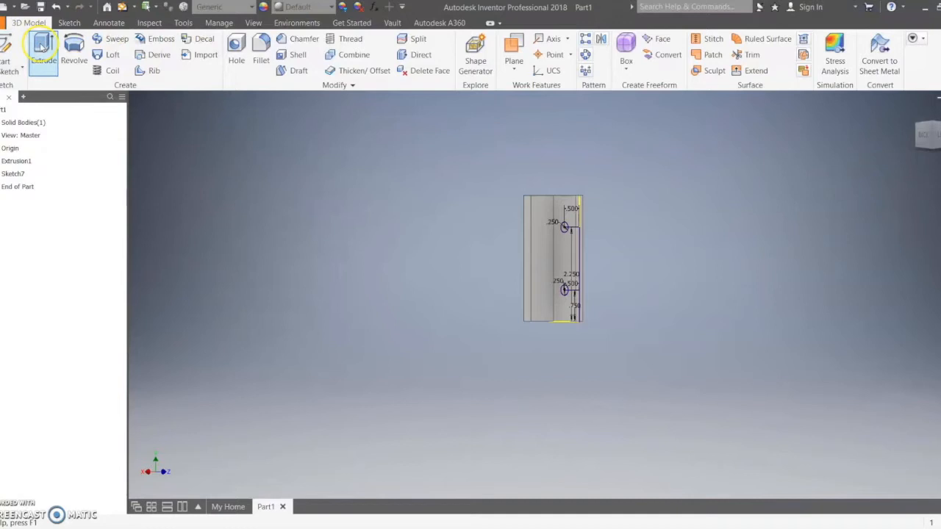
{"action": "left_click", "coordinate": [564, 230]}
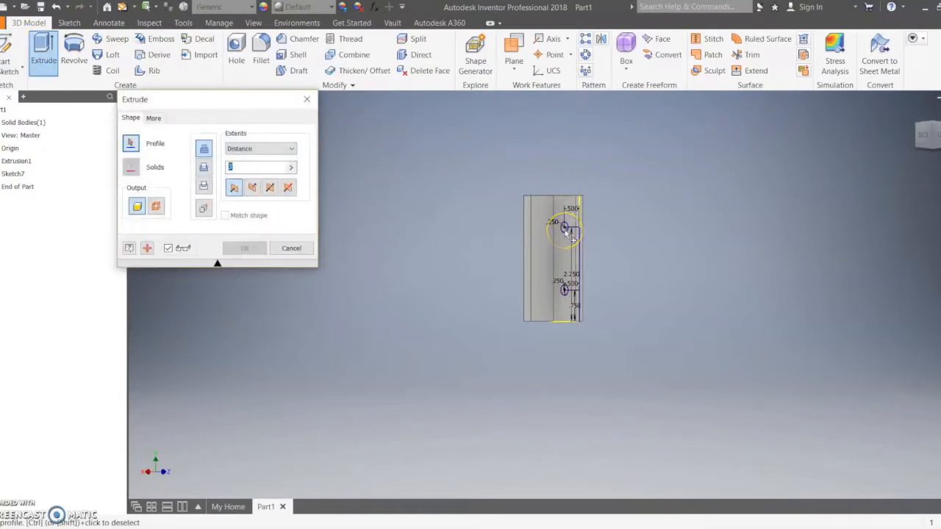
{"action": "left_click", "coordinate": [563, 287]}
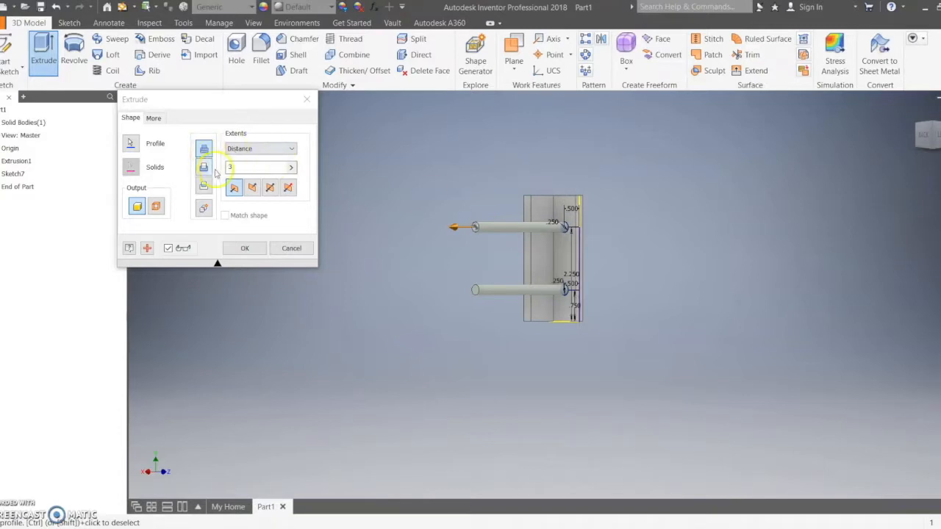
{"action": "left_click", "coordinate": [252, 188]}
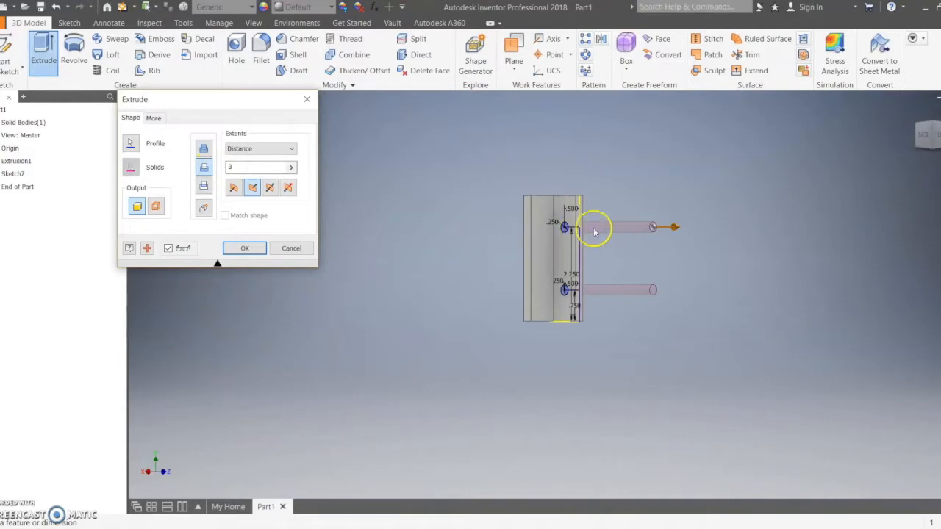
{"action": "scroll", "coordinate": [577, 217], "scroll_direction": "down", "scroll_amount": 5}
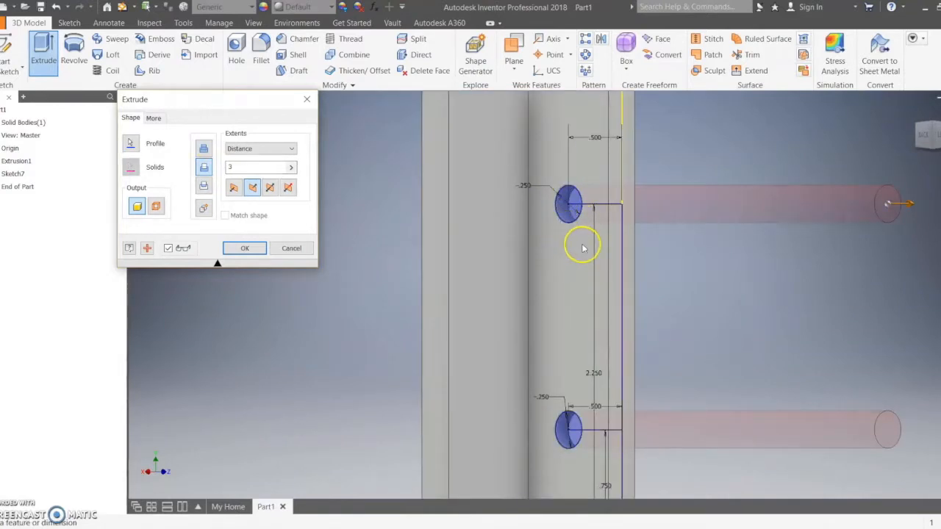
{"action": "scroll", "coordinate": [581, 243], "scroll_direction": "up", "scroll_amount": 5}
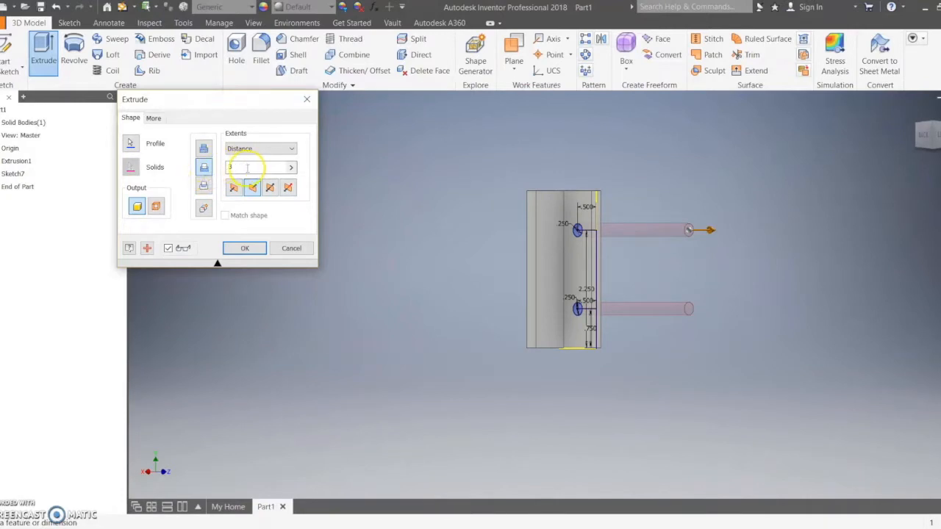
{"action": "left_click_drag", "start_coordinate": [252, 165], "coordinate": [213, 165]}
{"action": "key", "text": "BackSpace"}
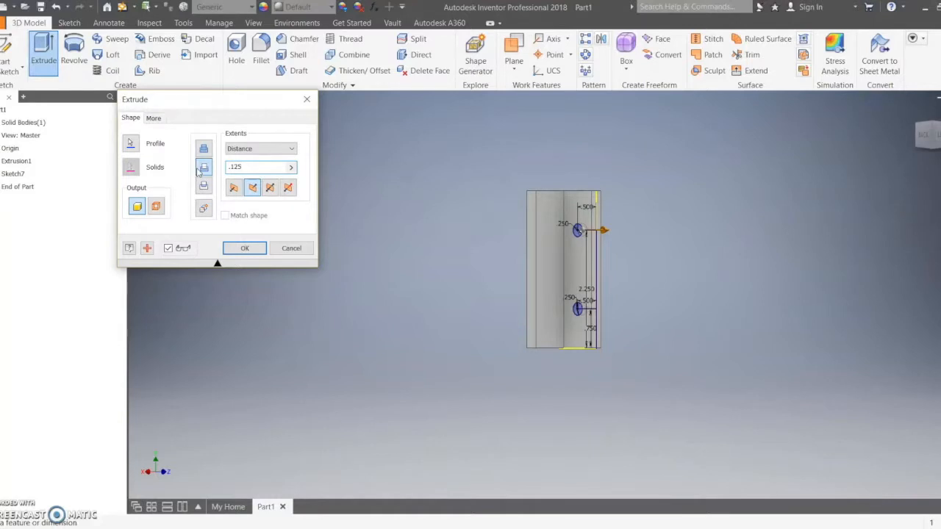
{"action": "key", "text": "Return"}
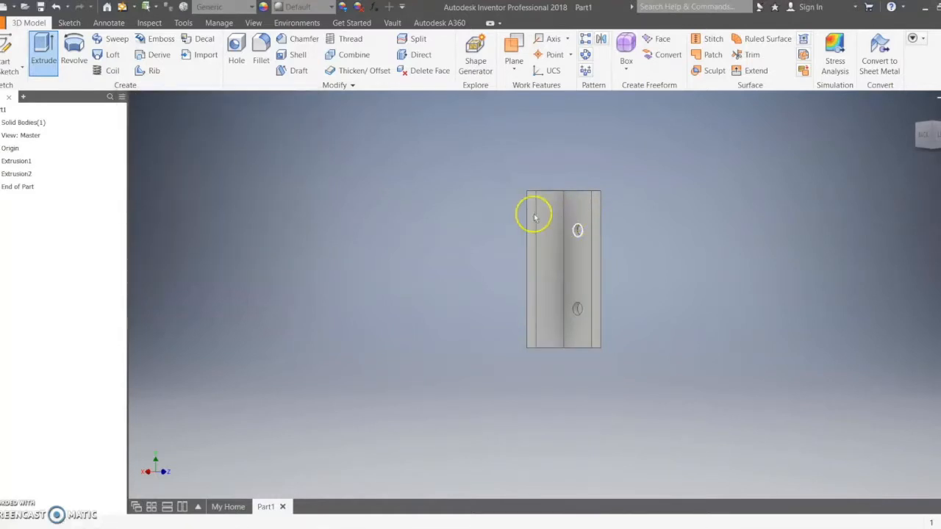
Cut a matching pair of holes through the inner face of the other leg
{"action": "left_click", "coordinate": [542, 230]}
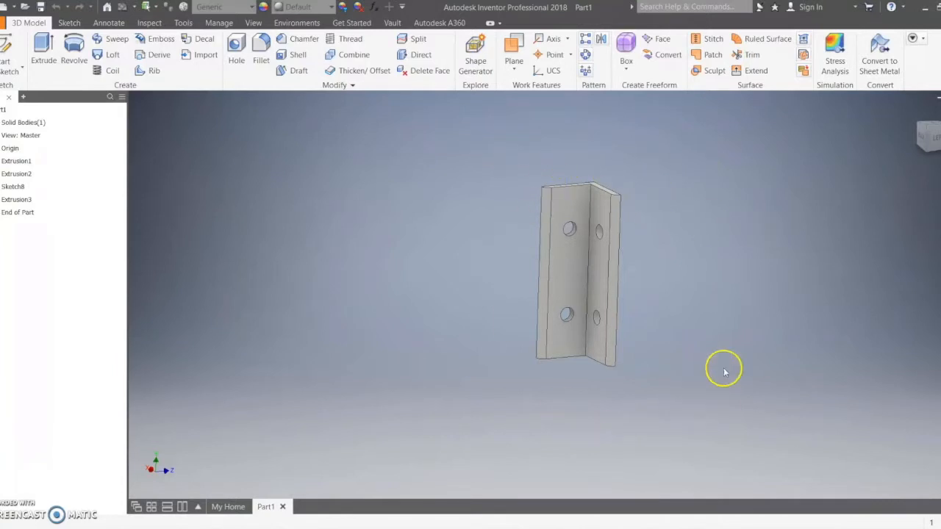
Create a new part file
{"action": "left_click", "coordinate": [13, 6]}
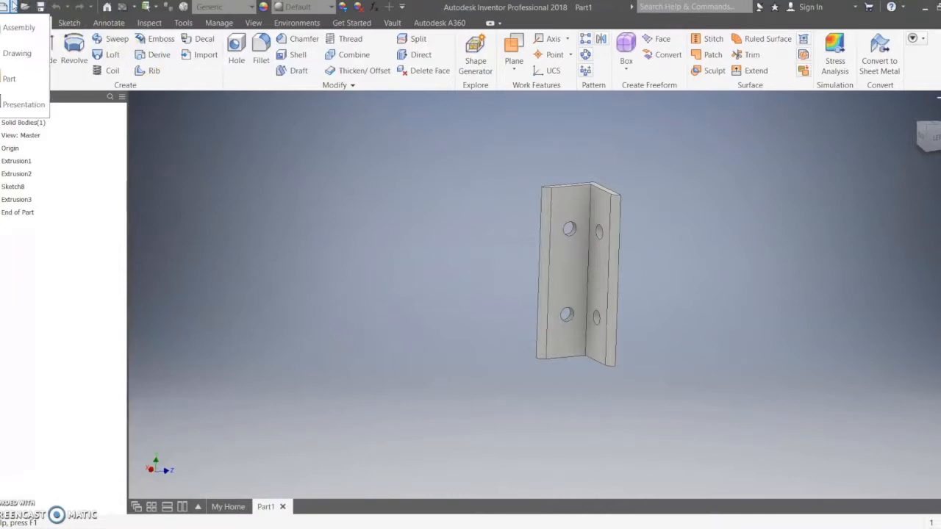
{"action": "left_click", "coordinate": [10, 79]}
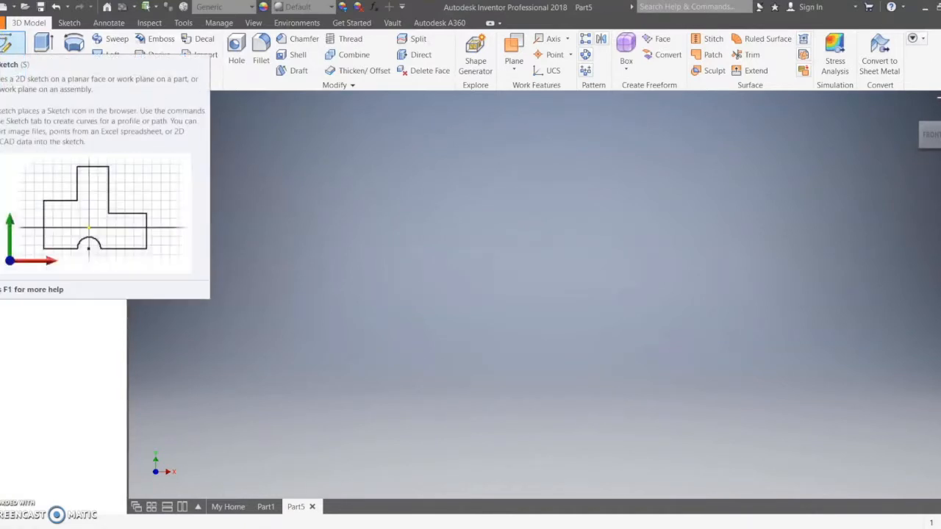
Sketch a 1 in wide by 2 in high rectangle on the front (XY) plane with its lower-left corner at the origin
{"action": "left_click", "coordinate": [4, 46]}
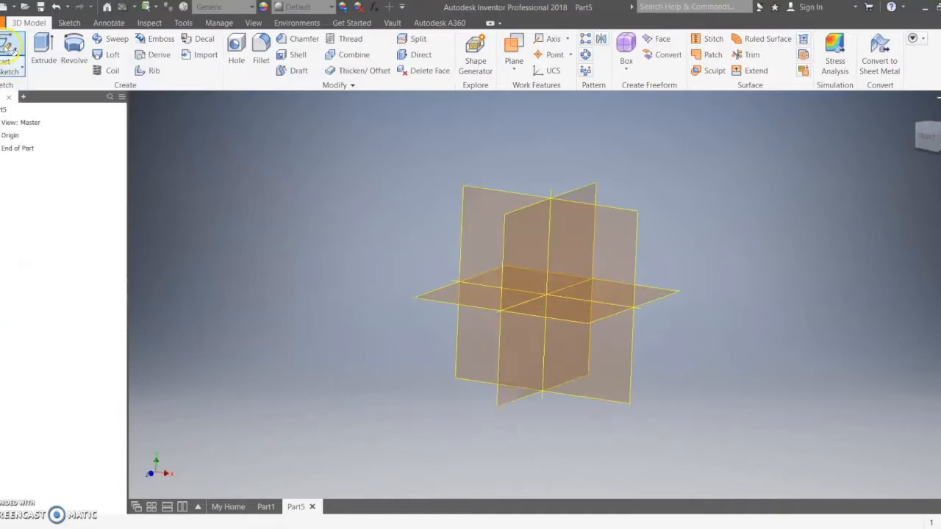
{"action": "left_click", "coordinate": [561, 297]}
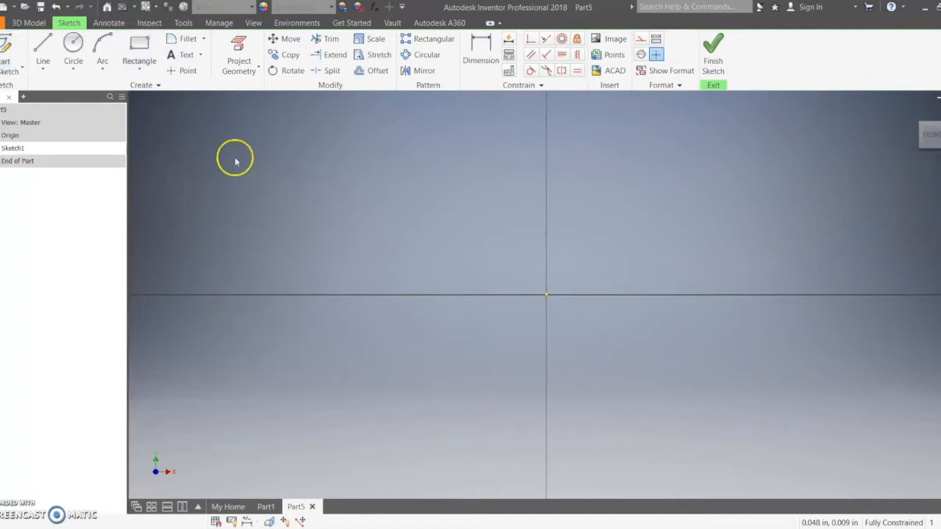
{"action": "left_click", "coordinate": [140, 49]}
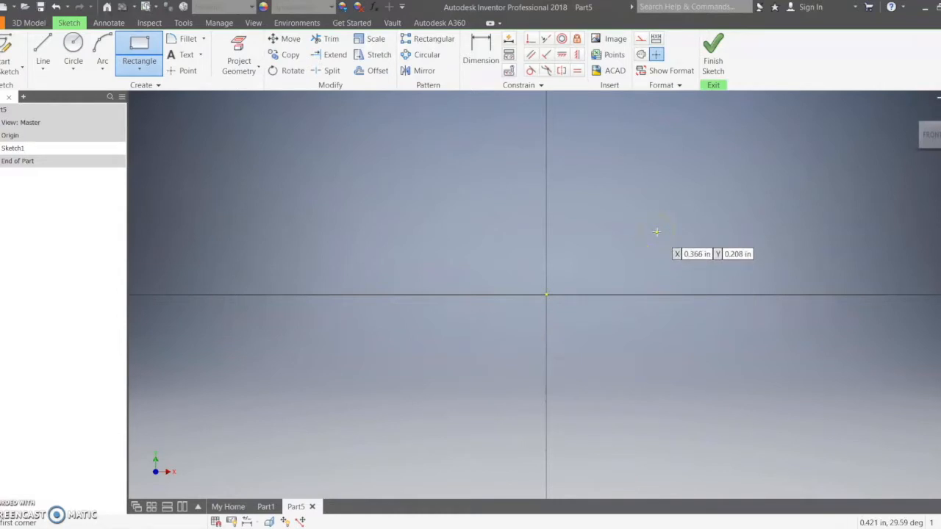
{"action": "left_click", "coordinate": [547, 295]}
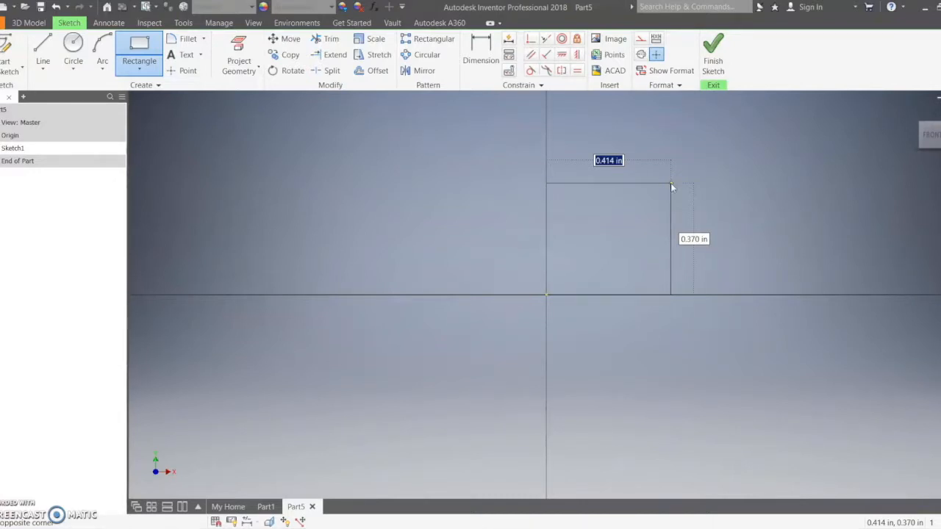
{"action": "type", "text": "1"}
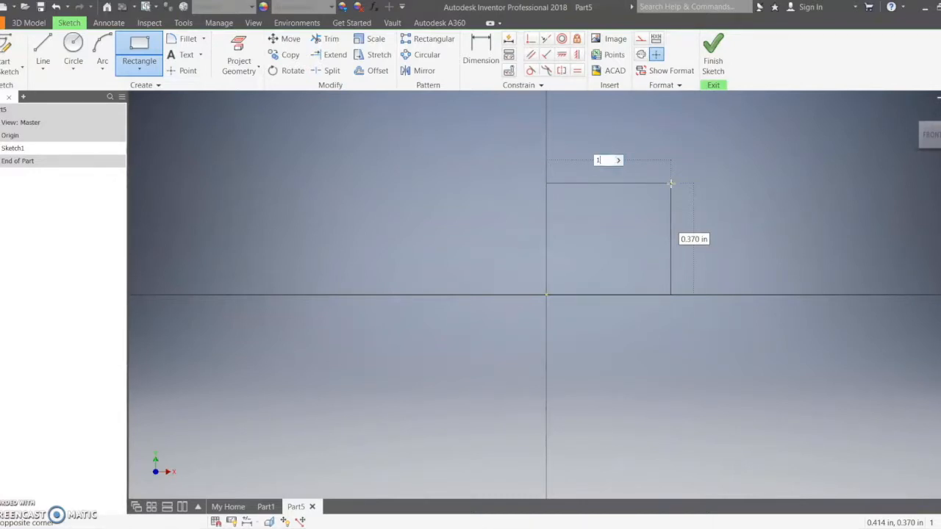
{"action": "key", "text": "Tab"}
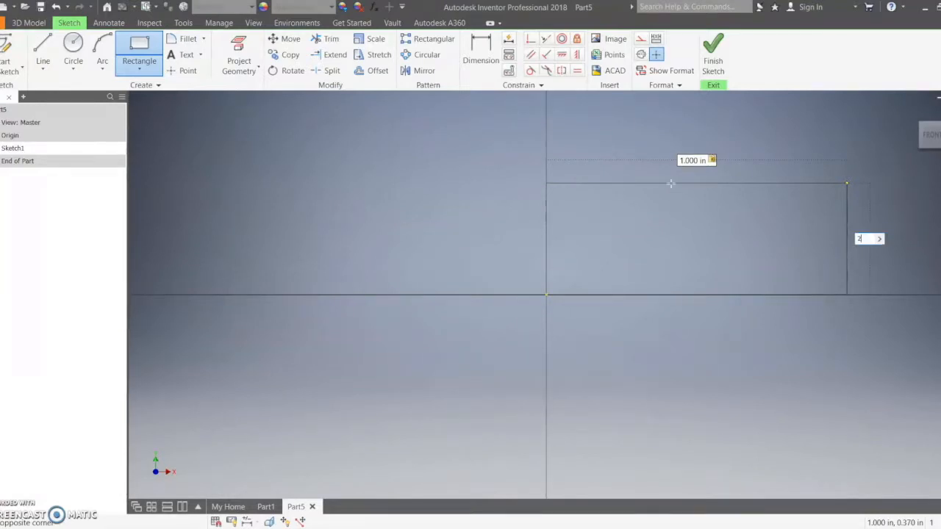
{"action": "type", "text": "2"}
{"action": "key", "text": "Return"}
{"action": "scroll", "coordinate": [750, 175], "scroll_direction": "down", "scroll_amount": 3}
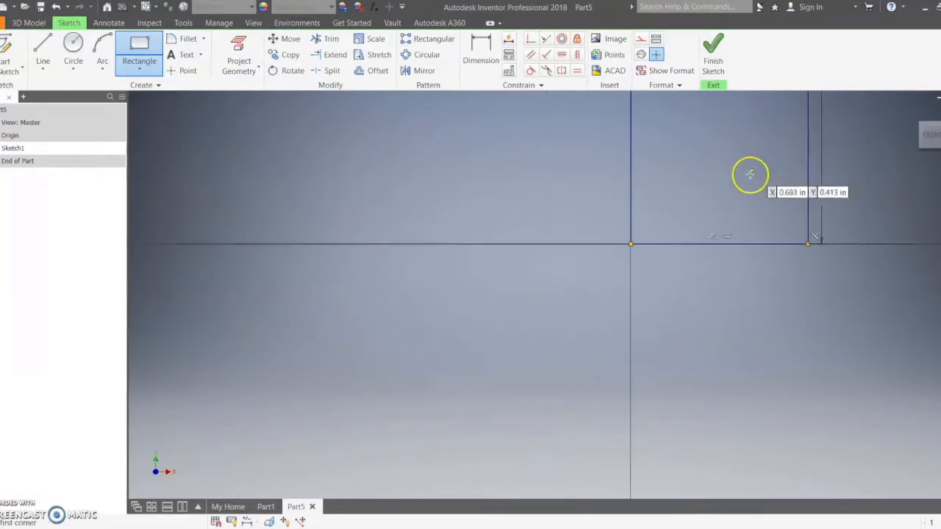
{"action": "middle_click_drag", "start_coordinate": [711, 281], "coordinate": [696, 359]}
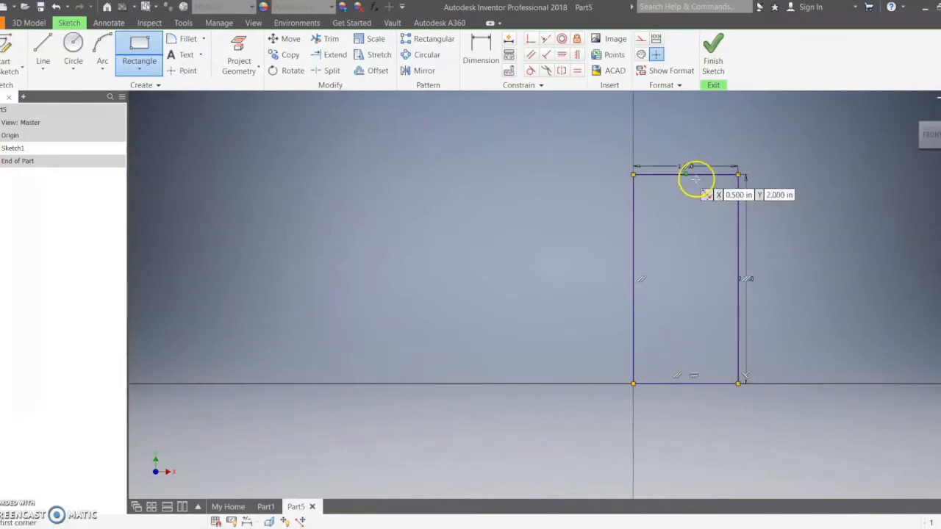
{"action": "key", "text": "Escape"}
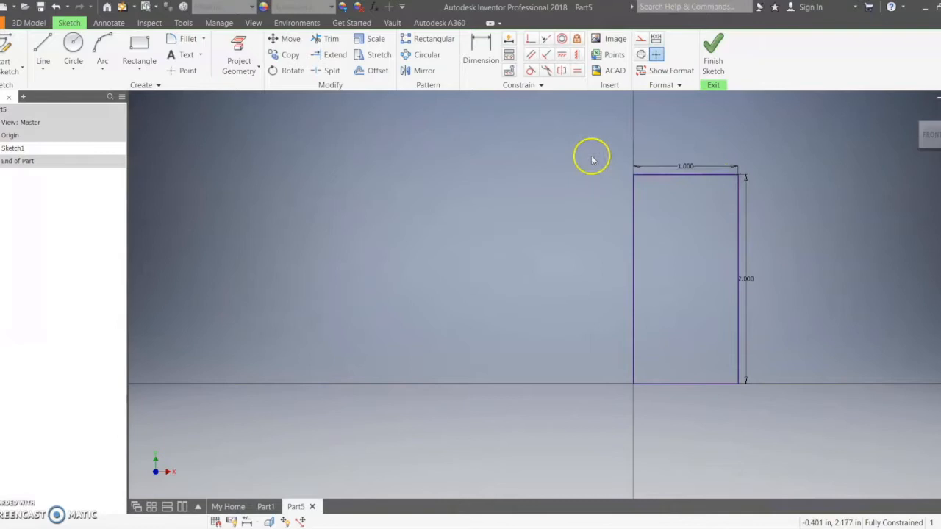
Offset the rectangle 1/8 in inward to form the tube wall and finish the sketch
{"action": "left_click", "coordinate": [372, 73]}
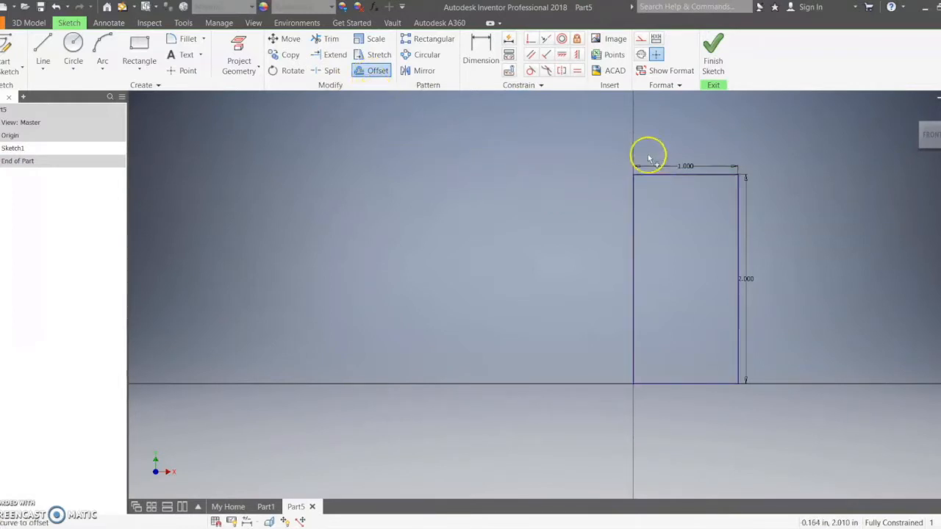
{"action": "left_click", "coordinate": [658, 181]}
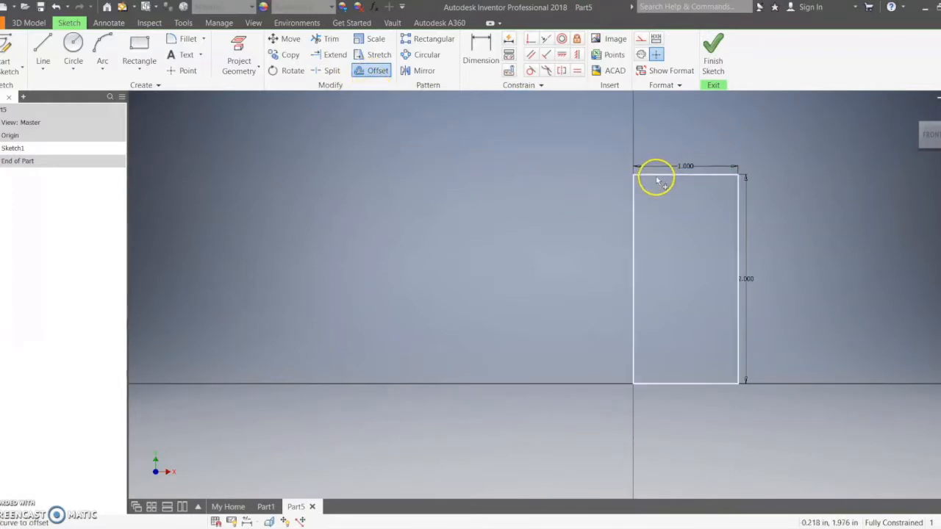
{"action": "left_click", "coordinate": [652, 188]}
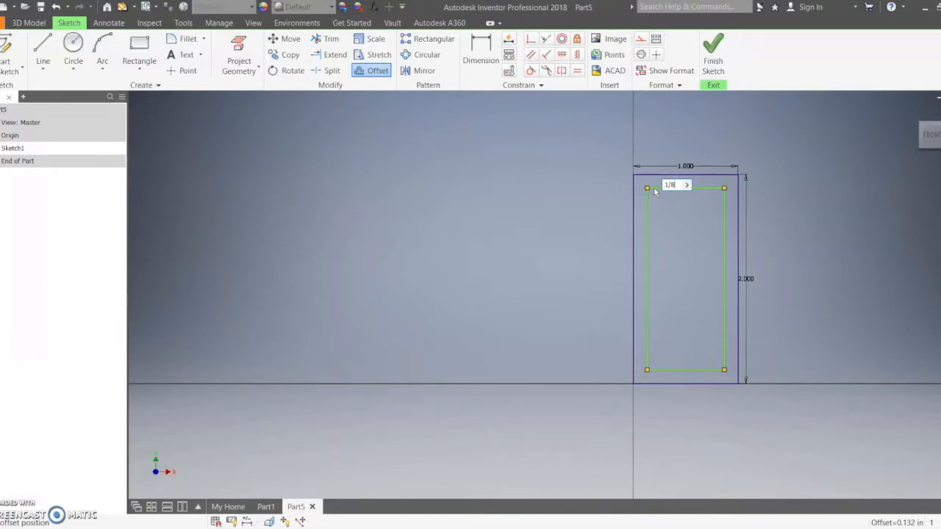
{"action": "key", "text": "Return"}
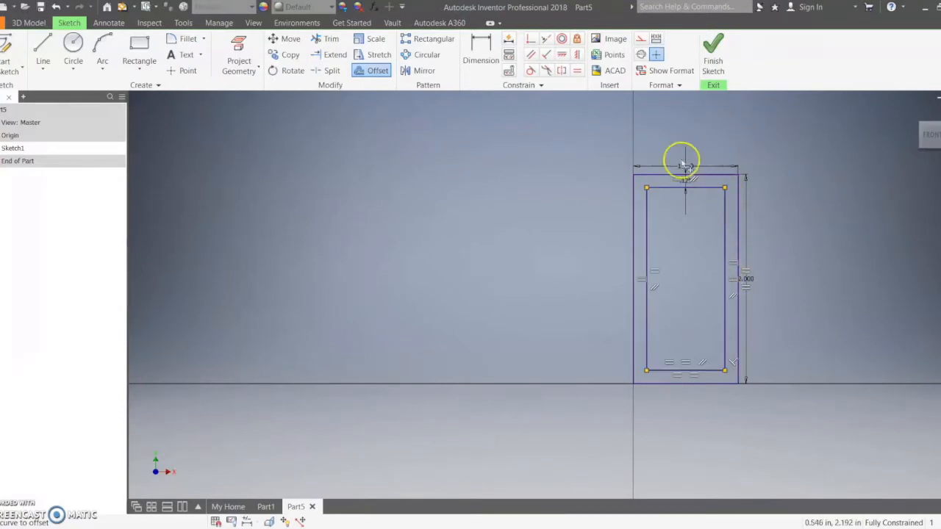
{"action": "left_click", "coordinate": [725, 65]}
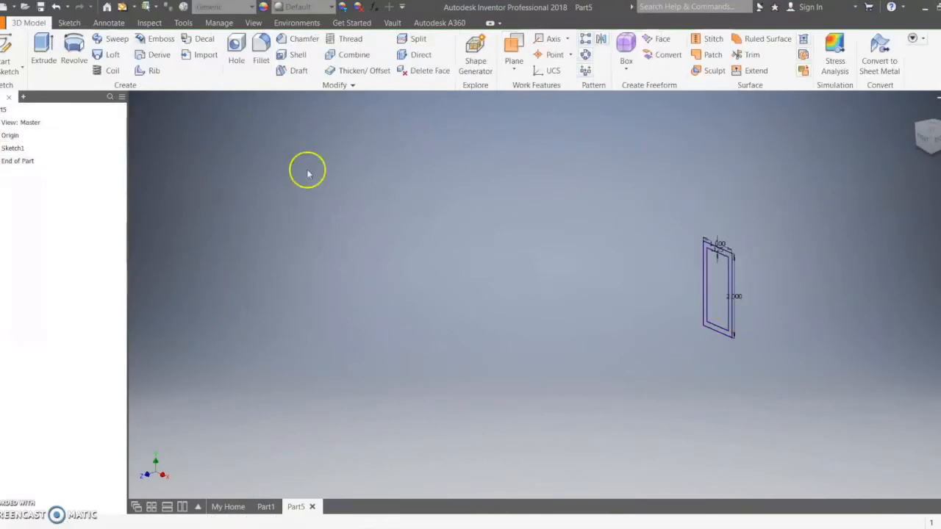
Extrude the region between the two rectangles 5 in into a hollow rectangular tube
{"action": "left_click", "coordinate": [47, 63]}
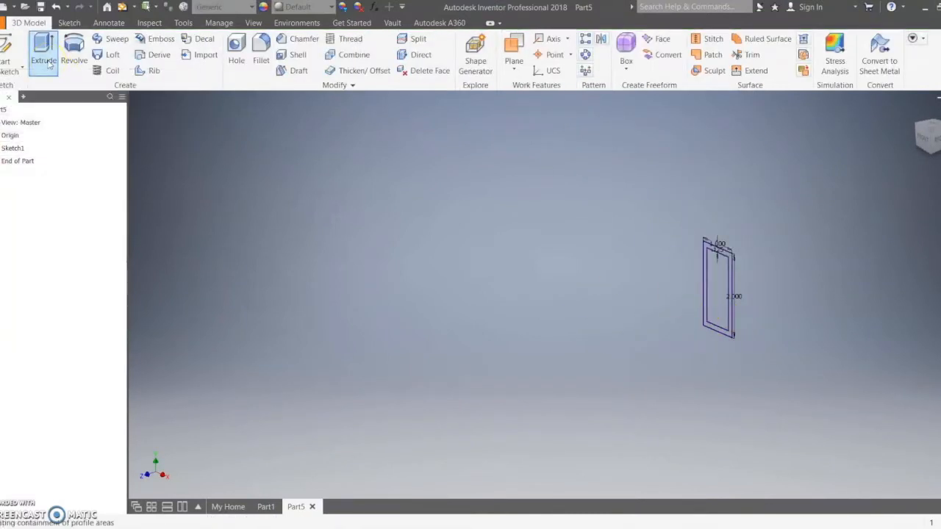
{"action": "scroll", "coordinate": [720, 250], "scroll_direction": "up", "scroll_amount": 5}
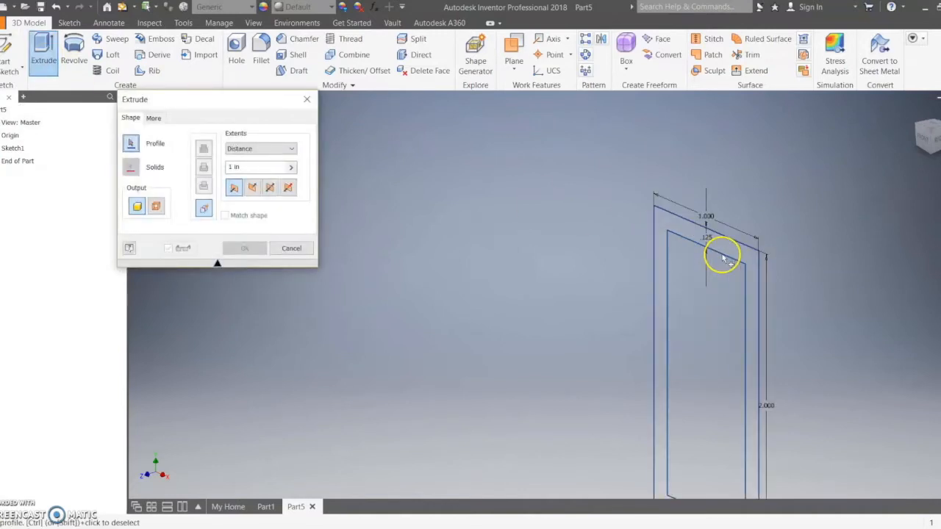
{"action": "left_click", "coordinate": [730, 250]}
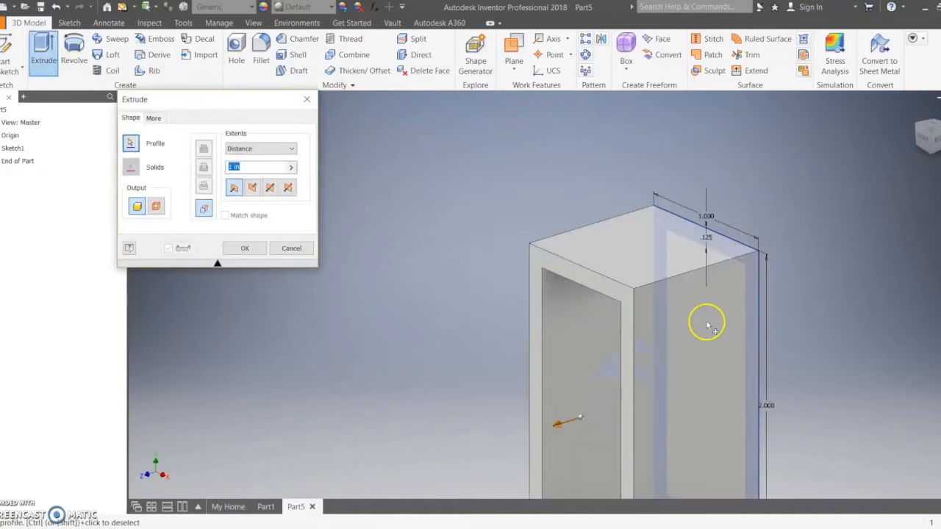
{"action": "scroll", "coordinate": [725, 231], "scroll_direction": "down", "scroll_amount": 5}
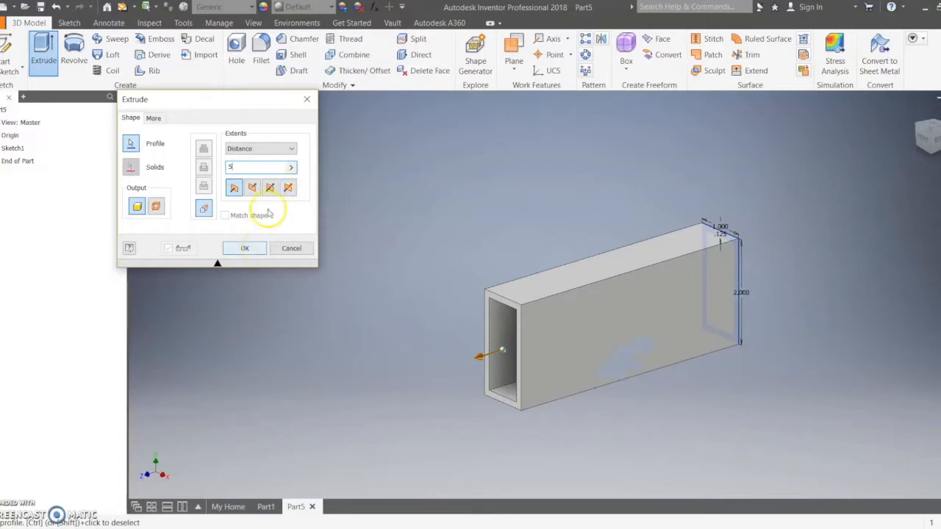
{"action": "left_click", "coordinate": [244, 249]}
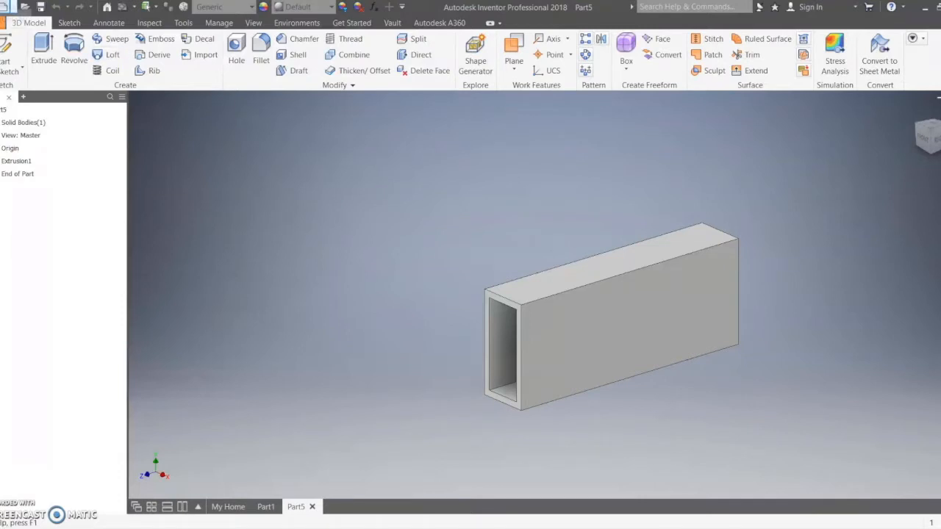
Create a new assembly file and dismiss the component placement dialog without choosing a file
{"action": "left_click", "coordinate": [13, 4]}
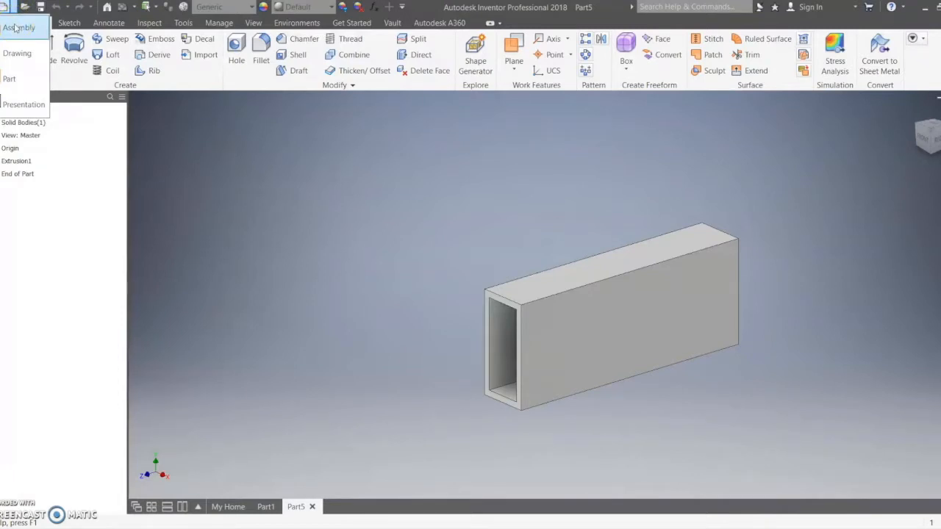
{"action": "left_click", "coordinate": [14, 28]}
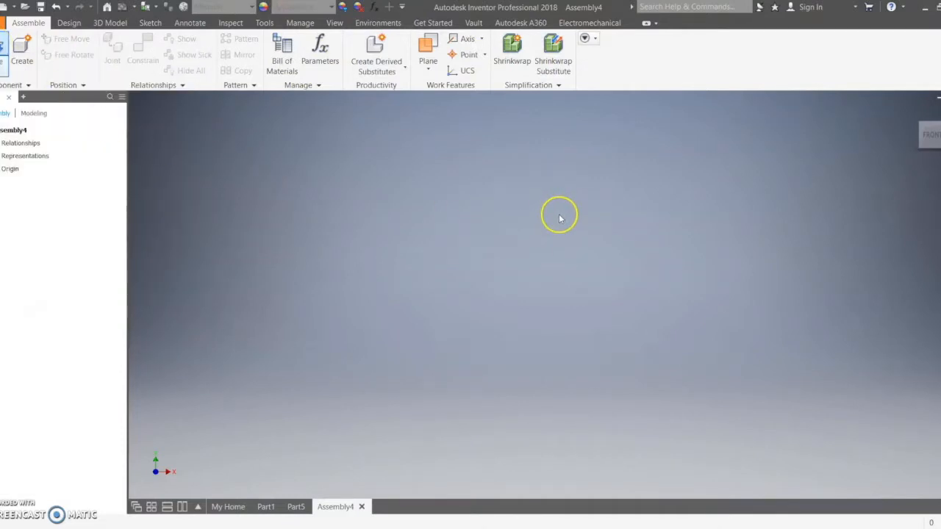
{"action": "key", "text": "p"}
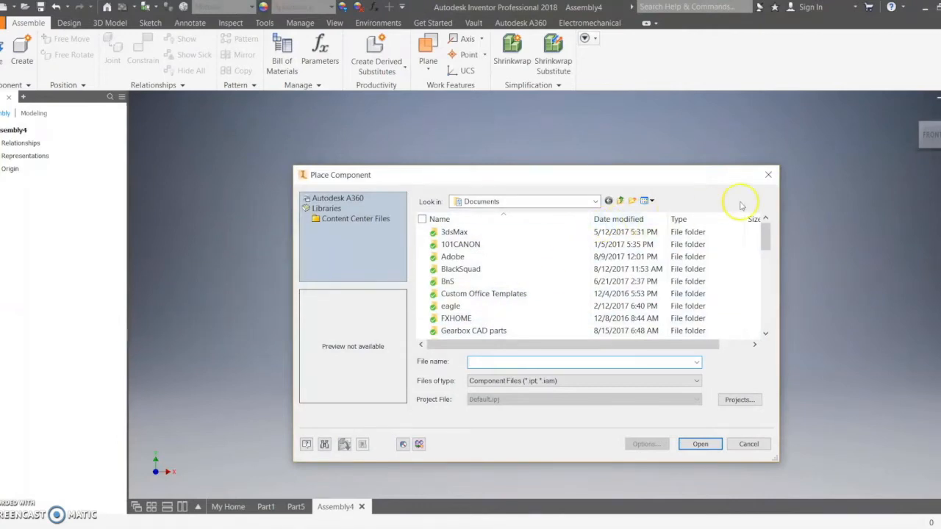
{"action": "left_click", "coordinate": [768, 175]}
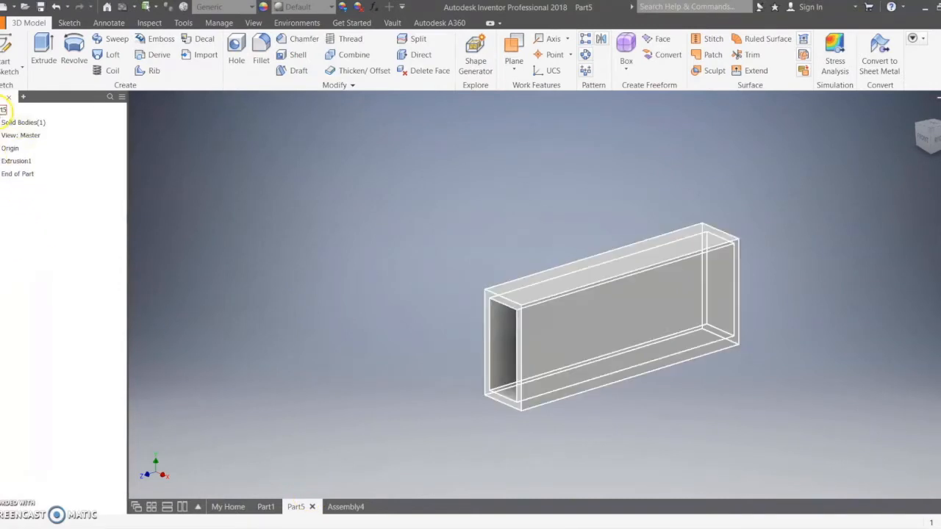
Copy the rectangular tube part into the assembly and place two instances of it side by side
{"action": "left_click", "coordinate": [4, 108]}
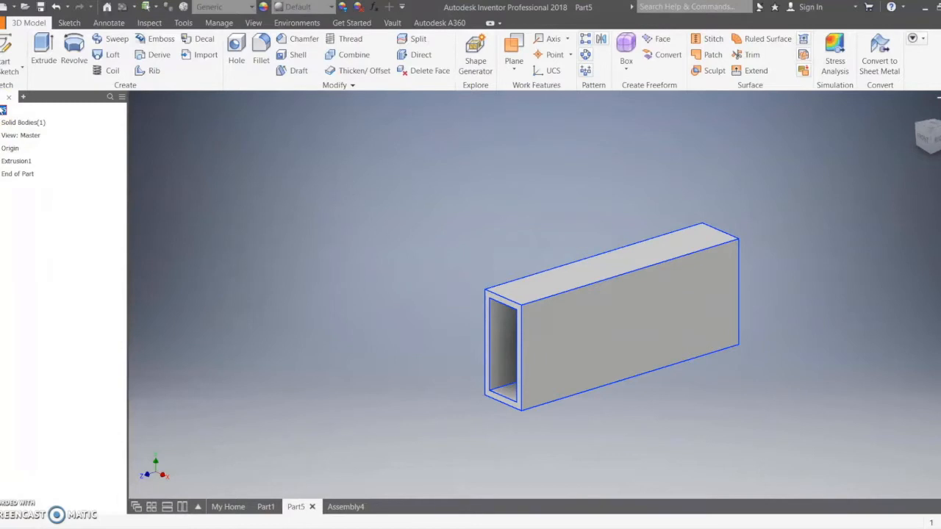
{"action": "left_click", "coordinate": [340, 506]}
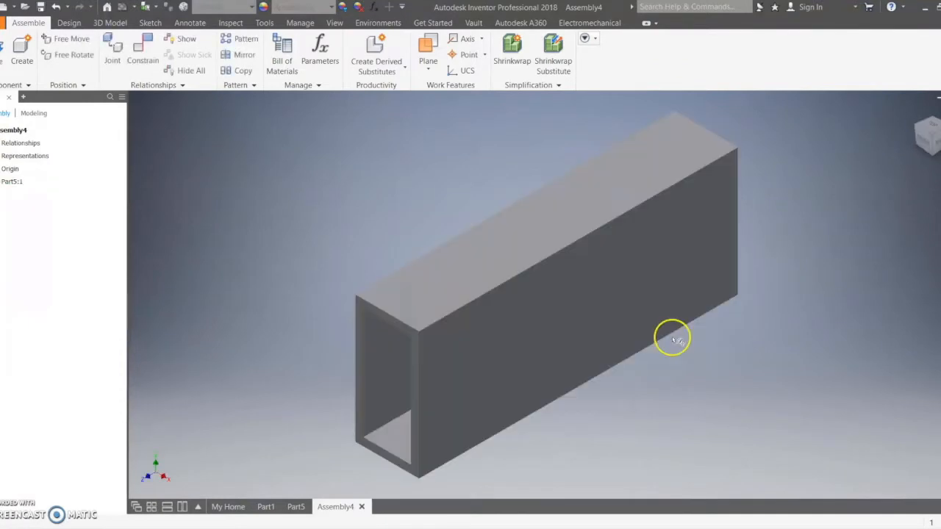
{"action": "key", "text": "ctrl+v"}
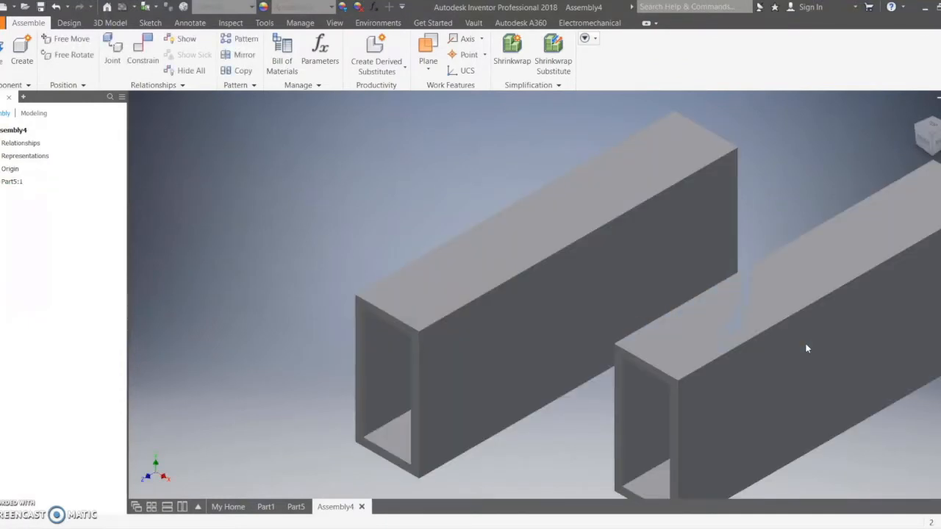
{"action": "scroll", "coordinate": [645, 319], "scroll_direction": "down", "scroll_amount": 6}
{"action": "middle_click_drag", "start_coordinate": [646, 319], "coordinate": [594, 305]}
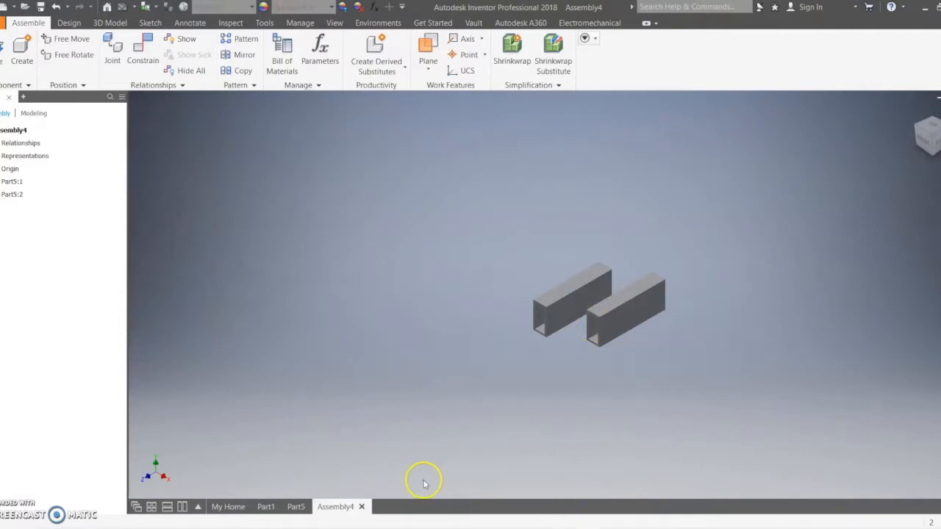
Copy the L-shaped angle from Part1 into the assembly and place one instance clear of the tubes
{"action": "left_click", "coordinate": [269, 507]}
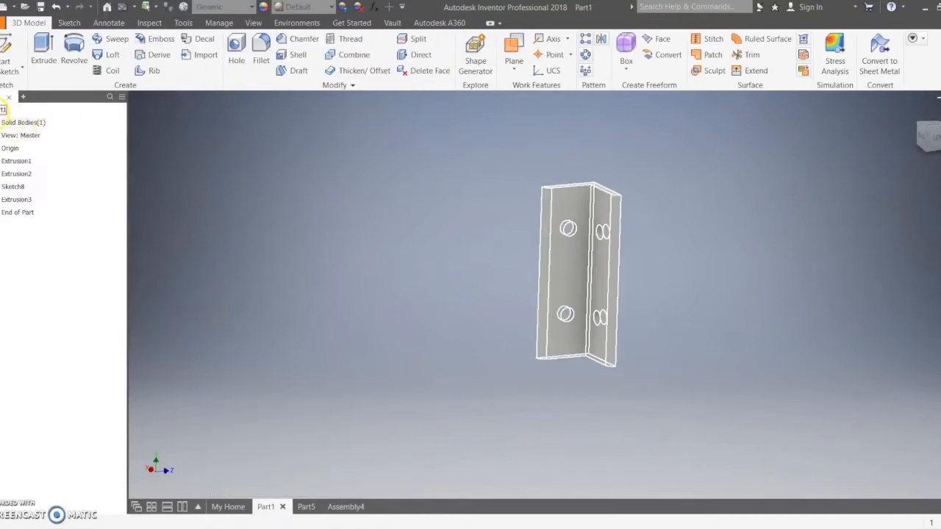
{"action": "left_click", "coordinate": [3, 109]}
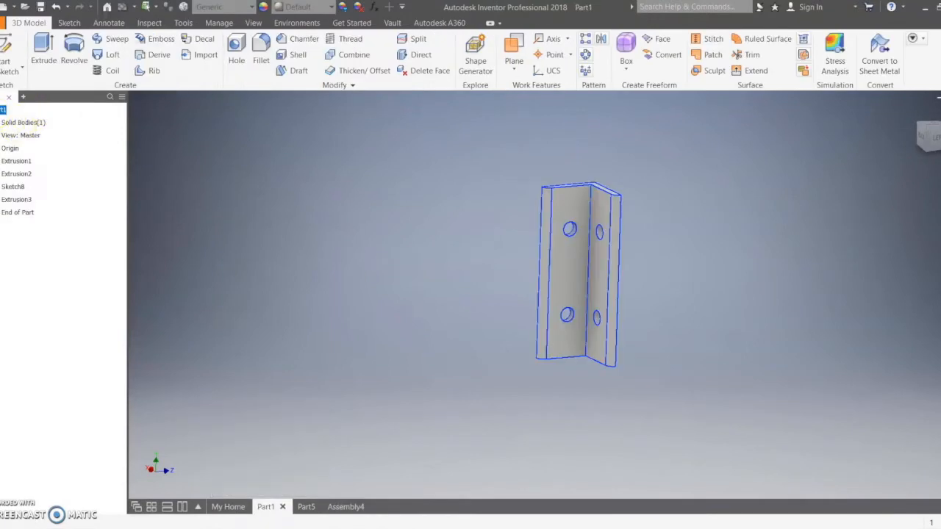
{"action": "left_click", "coordinate": [339, 515]}
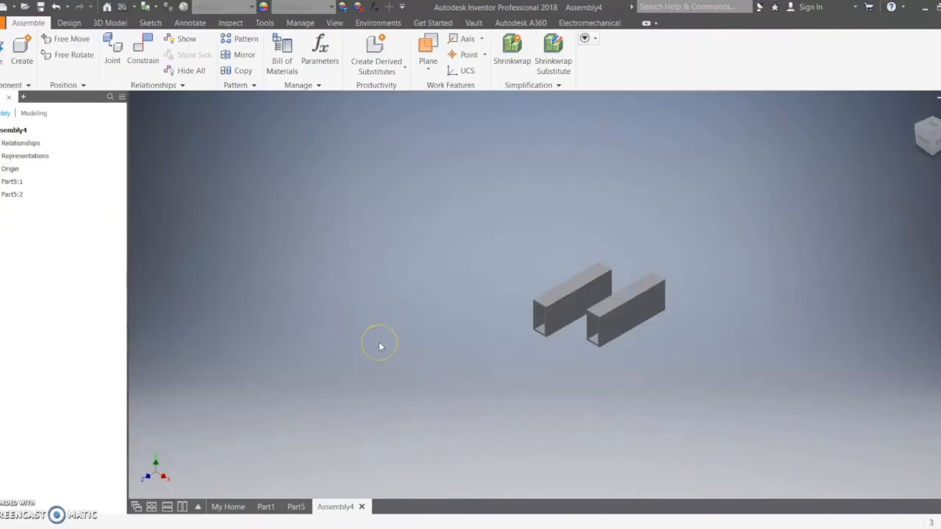
{"action": "left_click", "coordinate": [378, 338]}
{"action": "scroll", "coordinate": [504, 321], "scroll_direction": "down", "scroll_amount": 3}
{"action": "middle_click_drag", "start_coordinate": [415, 334], "coordinate": [435, 325]}
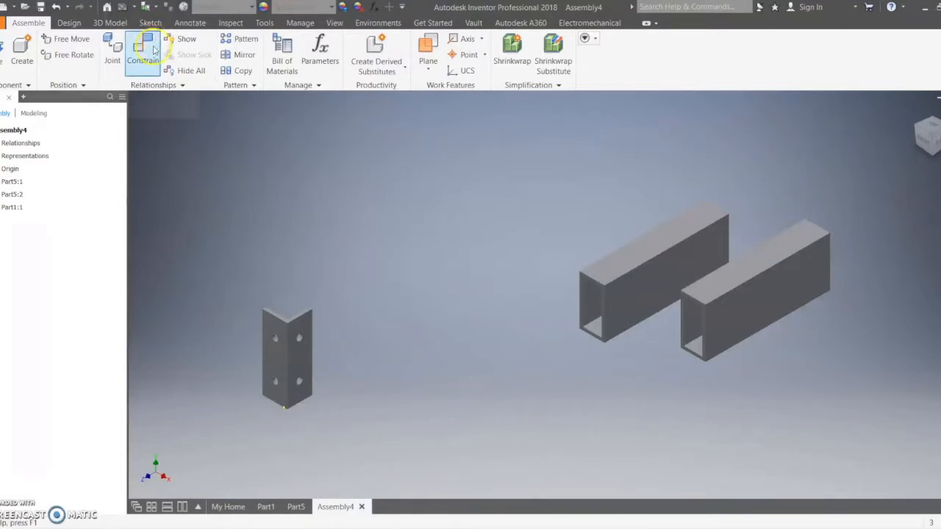
Mate the outer face of one angle leg to the first tube's side face that faces the second tube, with 0 offset
{"action": "left_click", "coordinate": [146, 70]}
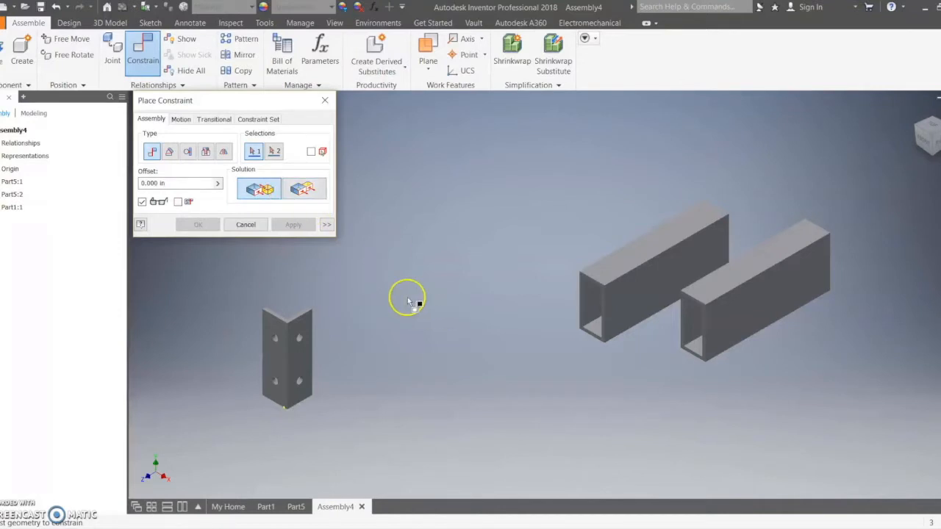
{"action": "left_click", "coordinate": [305, 359]}
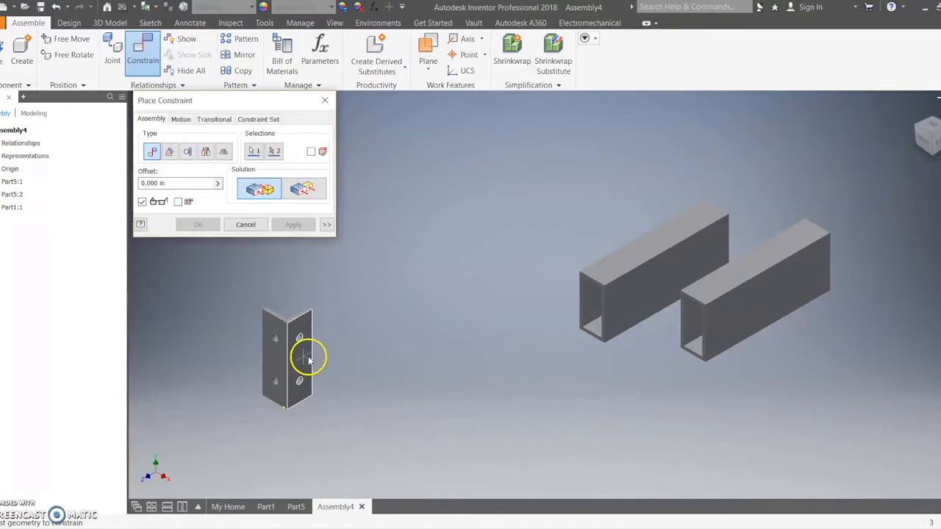
{"action": "left_click", "coordinate": [647, 298]}
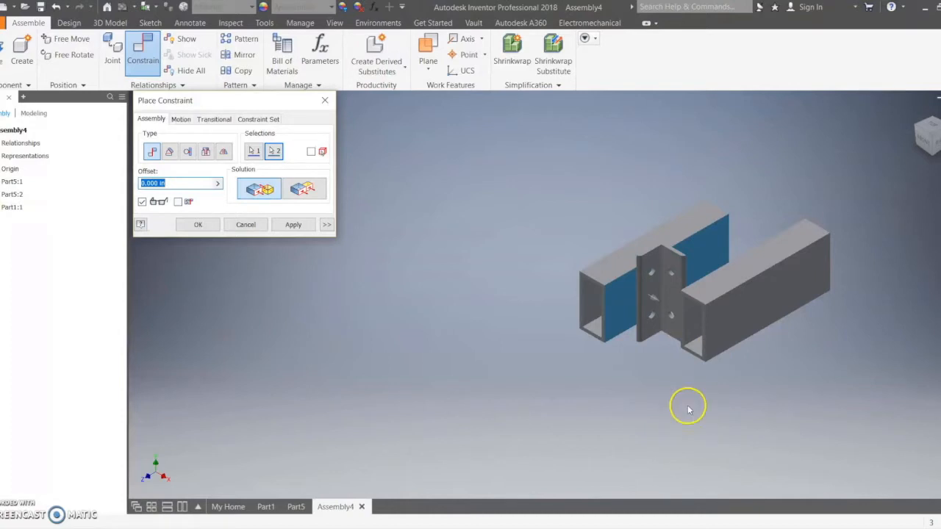
{"action": "middle_click_drag", "start_coordinate": [737, 401], "coordinate": [747, 341], "text": "shift"}
{"action": "left_click", "coordinate": [281, 229]}
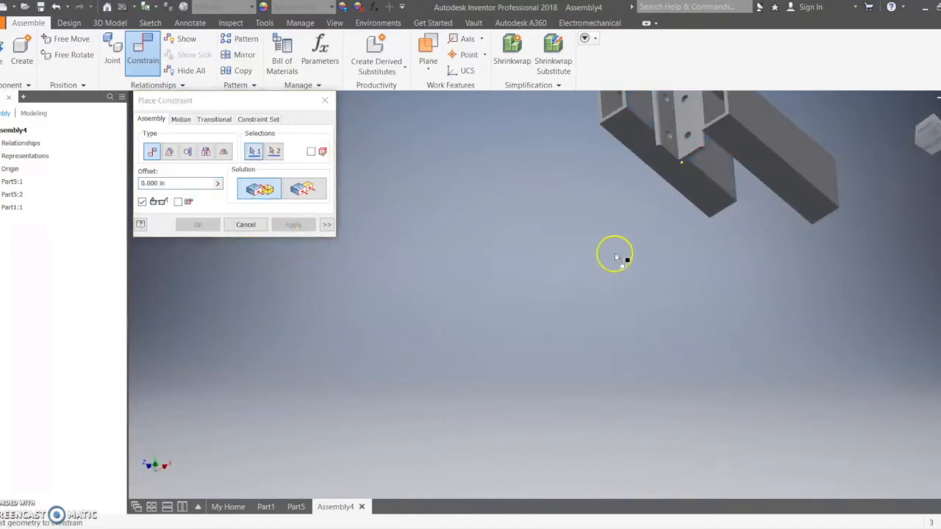
Constrain the outer face of the angle's second leg flush with the first tube's adjacent narrow face, with 0 offset
{"action": "scroll", "coordinate": [619, 258], "scroll_direction": "up", "scroll_amount": 3}
{"action": "middle_click_drag", "start_coordinate": [621, 261], "coordinate": [632, 346]}
{"action": "scroll", "coordinate": [653, 256], "scroll_direction": "down", "scroll_amount": 4}
{"action": "scroll", "coordinate": [660, 260], "scroll_direction": "up", "scroll_amount": 4}
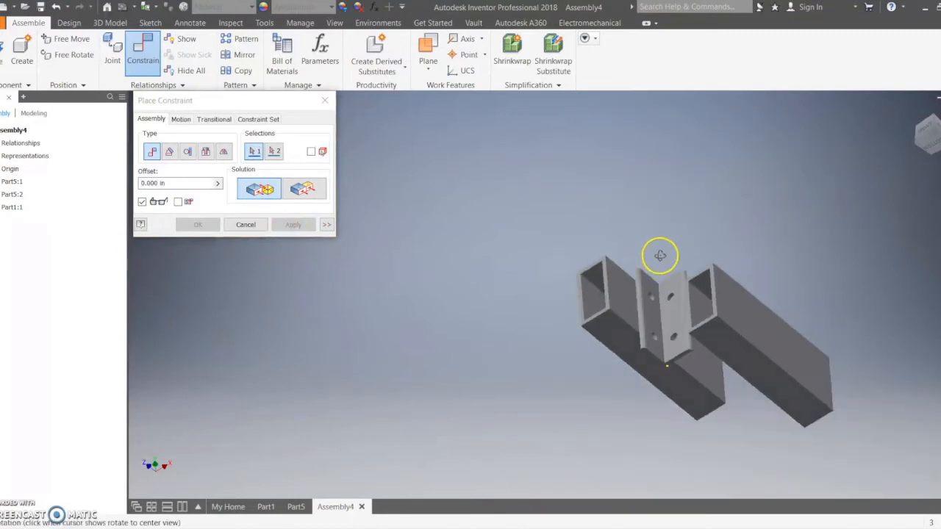
{"action": "scroll", "coordinate": [664, 398], "scroll_direction": "down", "scroll_amount": 5}
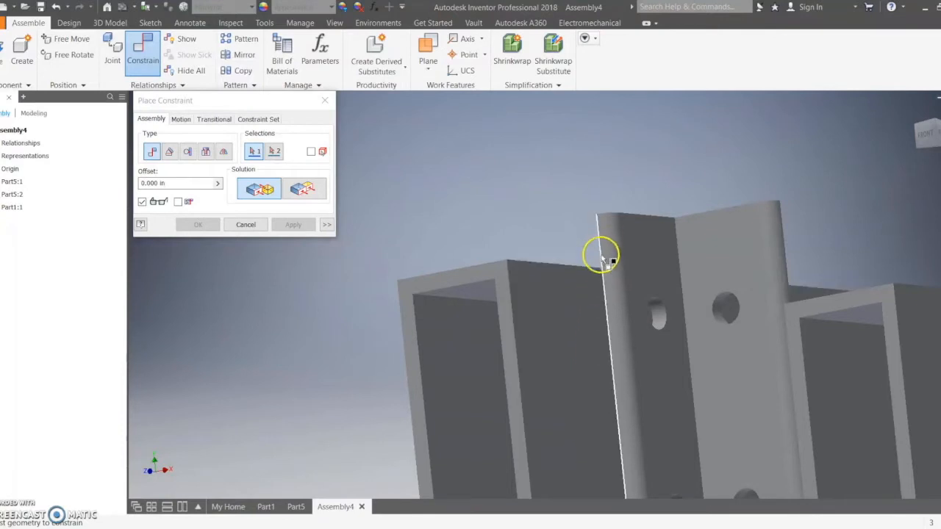
{"action": "scroll", "coordinate": [622, 268], "scroll_direction": "up", "scroll_amount": 5}
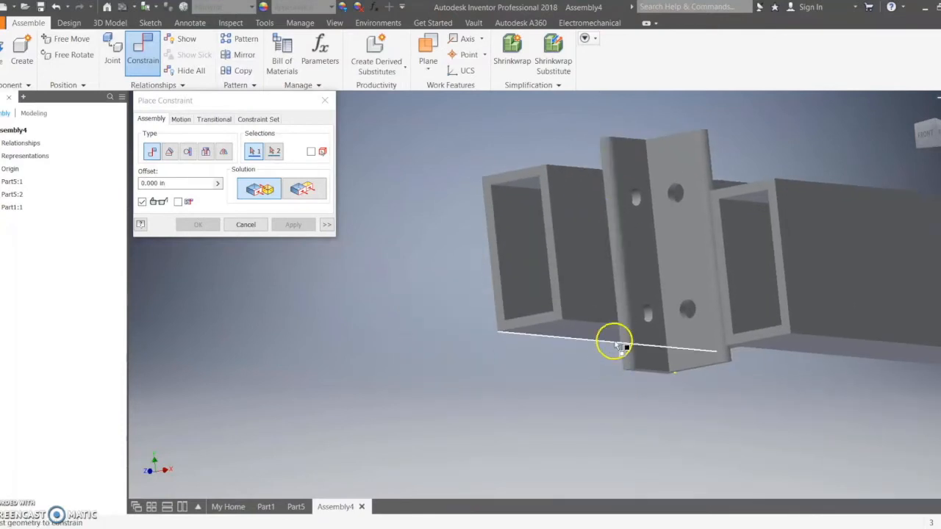
{"action": "middle_click_drag", "start_coordinate": [694, 374], "coordinate": [618, 319], "text": "shift"}
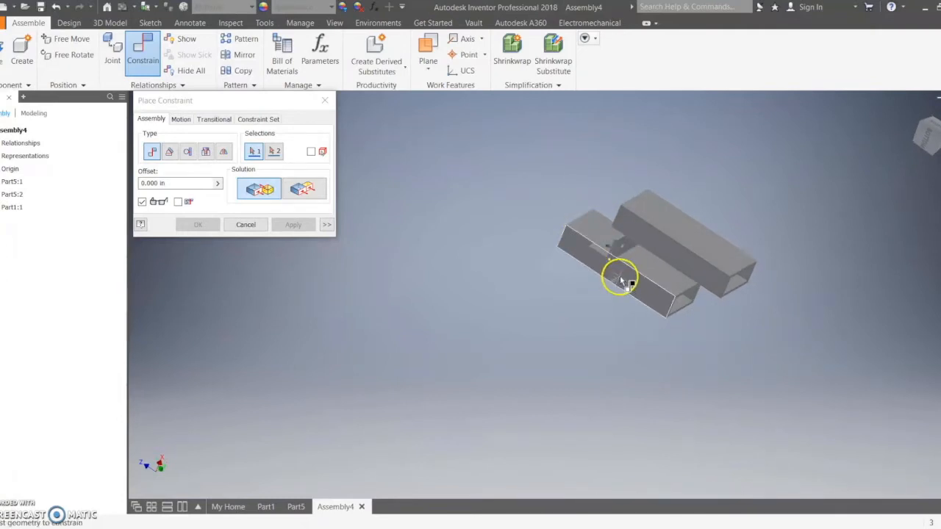
{"action": "left_click", "coordinate": [318, 188]}
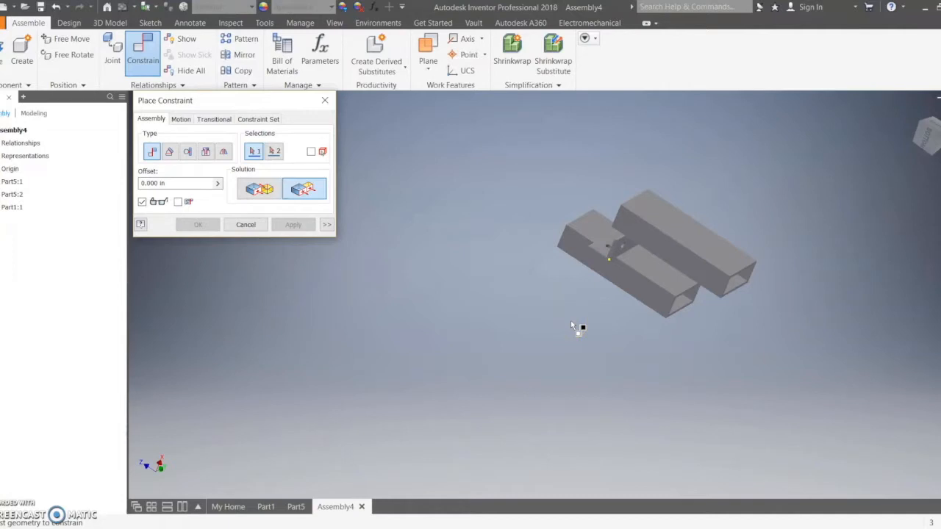
{"action": "scroll", "coordinate": [621, 251], "scroll_direction": "down", "scroll_amount": 5}
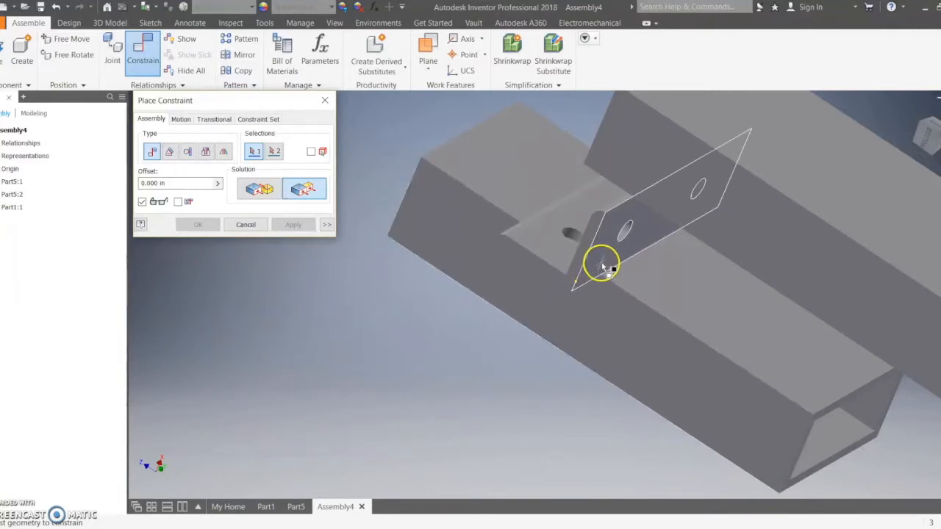
{"action": "left_click", "coordinate": [603, 261]}
{"action": "left_click", "coordinate": [598, 308]}
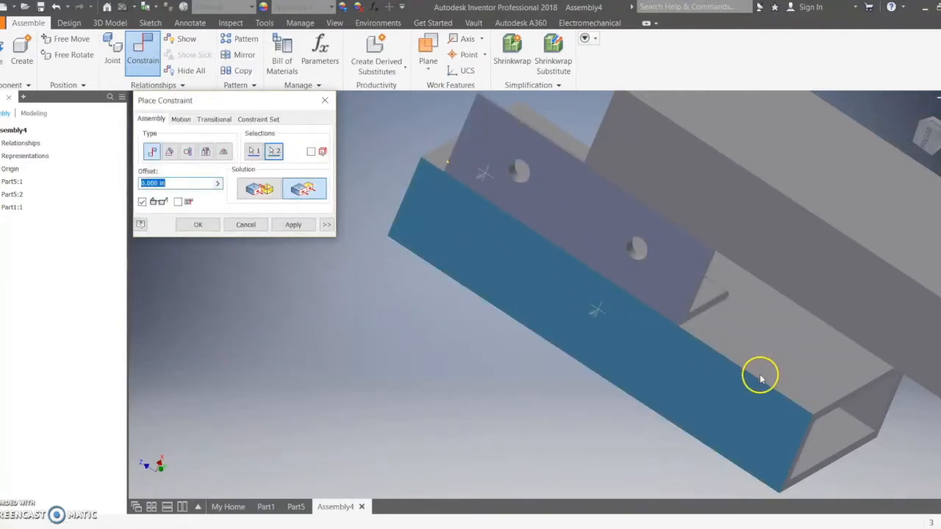
{"action": "scroll", "coordinate": [727, 358], "scroll_direction": "up", "scroll_amount": 2}
{"action": "middle_click_drag", "start_coordinate": [724, 355], "coordinate": [722, 334], "text": "shift"}
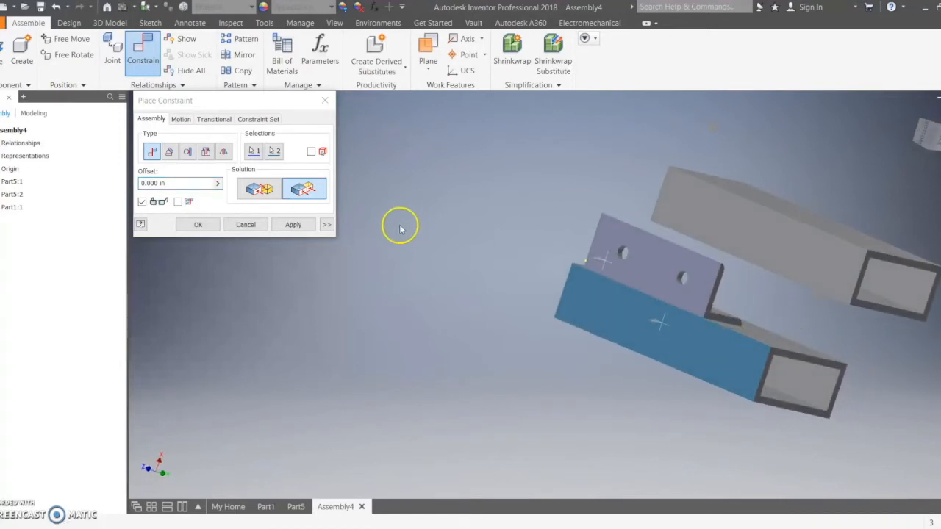
{"action": "left_click", "coordinate": [294, 227]}
{"action": "scroll", "coordinate": [527, 282], "scroll_direction": "up", "scroll_amount": 4}
{"action": "middle_click_drag", "start_coordinate": [530, 282], "coordinate": [601, 312], "text": "shift"}
{"action": "scroll", "coordinate": [601, 311], "scroll_direction": "down", "scroll_amount": 3}
{"action": "scroll", "coordinate": [588, 306], "scroll_direction": "down", "scroll_amount": 4}
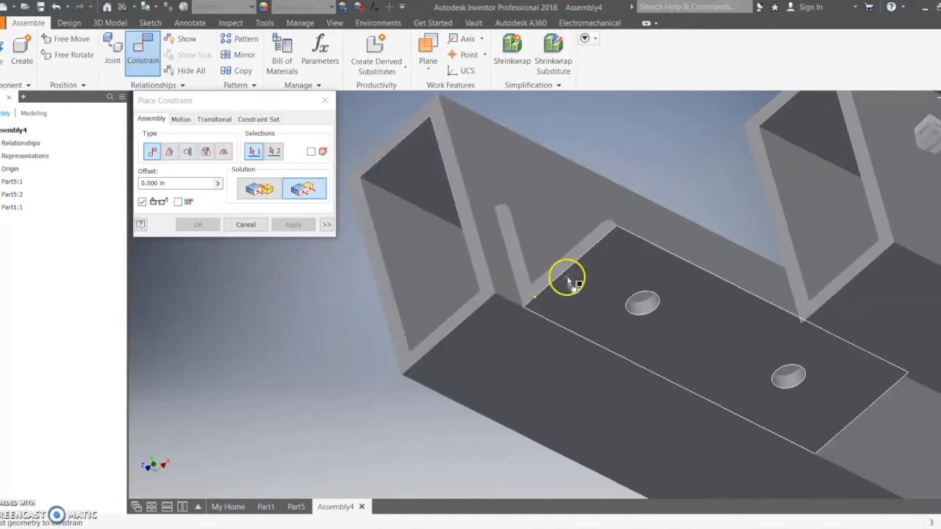
{"action": "left_click", "coordinate": [516, 261]}
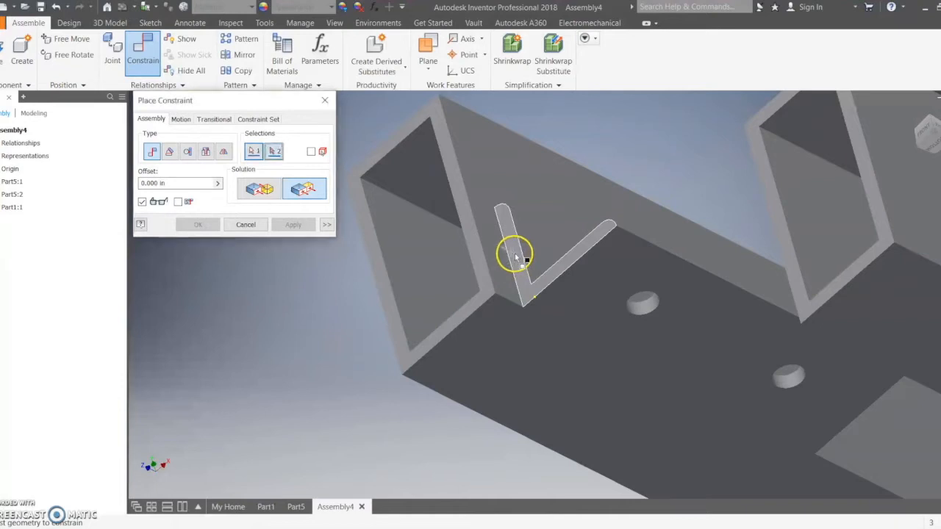
{"action": "left_click", "coordinate": [473, 254]}
{"action": "left_click", "coordinate": [244, 224]}
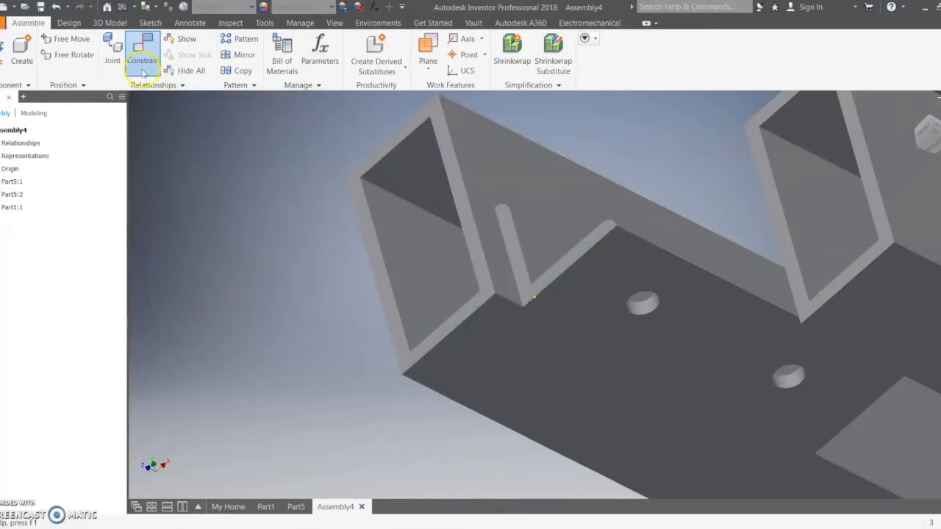
Mate the edge at the angle's end to the first tube's end edge on their shared face, with 0 offset
{"action": "key", "text": "c"}
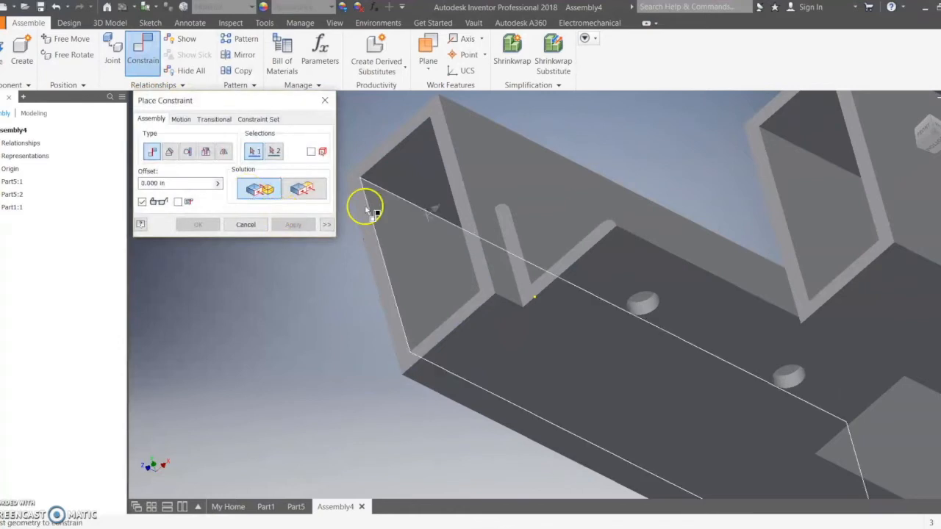
{"action": "left_click", "coordinate": [503, 230]}
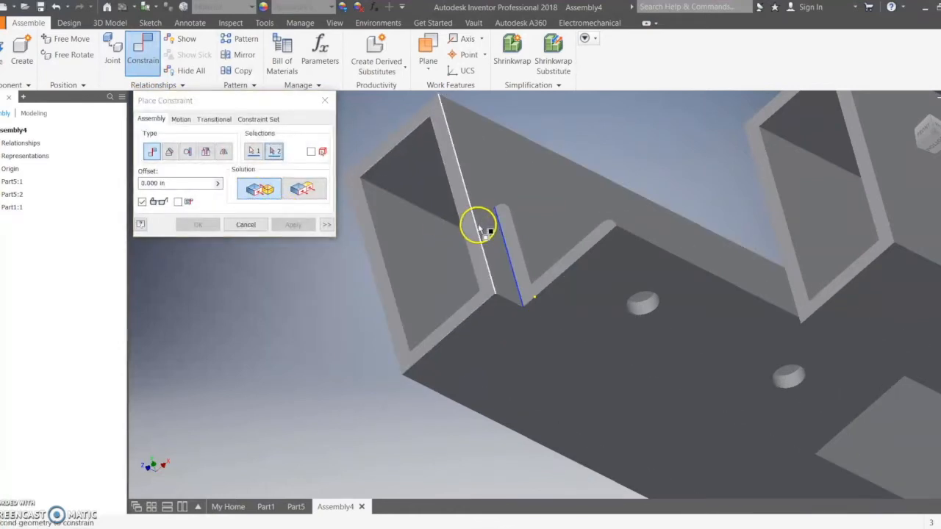
{"action": "left_click", "coordinate": [478, 228]}
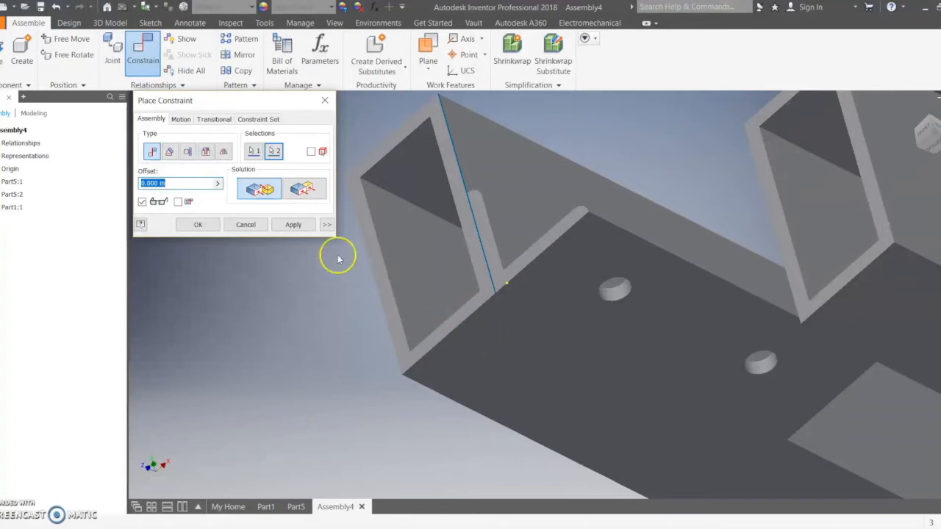
{"action": "left_click", "coordinate": [308, 231]}
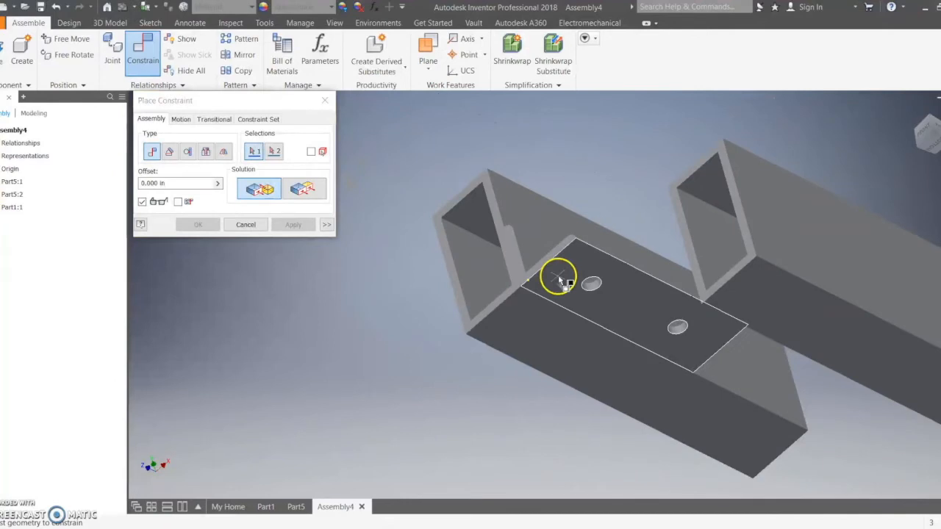
Mate the second tube's wide side face to the outer face of the angle's free leg, with 0 offset
{"action": "left_click", "coordinate": [807, 198]}
{"action": "left_click", "coordinate": [637, 294]}
{"action": "left_click", "coordinate": [297, 227]}
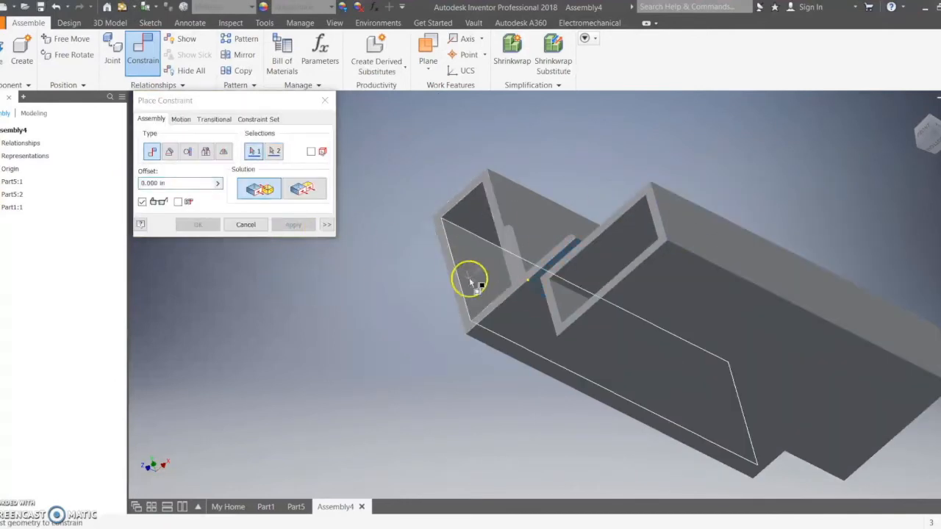
Mate the angle's outer corner edge to the second tube's nearest long edge, with 0 offset
{"action": "middle_click_drag", "start_coordinate": [538, 319], "coordinate": [535, 266], "text": "shift"}
{"action": "left_click", "coordinate": [304, 190]}
{"action": "scroll", "coordinate": [672, 184], "scroll_direction": "up", "scroll_amount": 6}
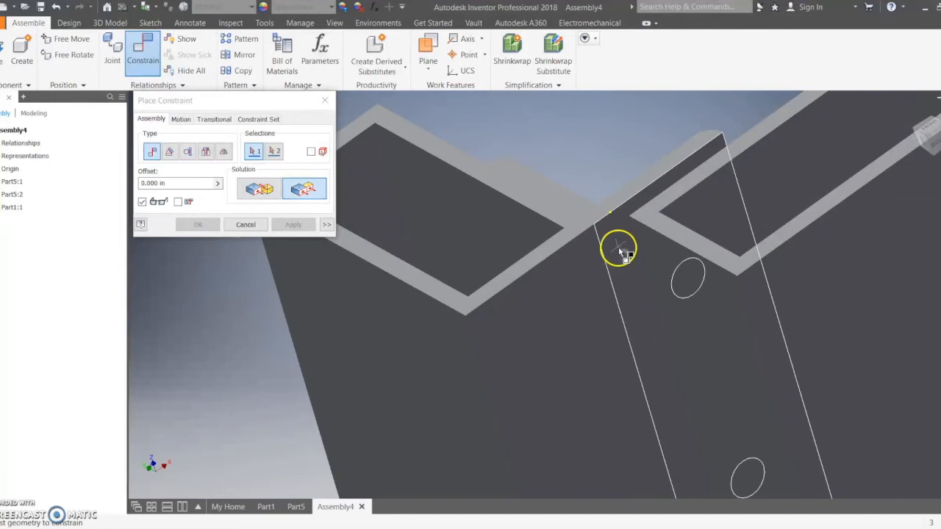
{"action": "scroll", "coordinate": [610, 239], "scroll_direction": "up", "scroll_amount": 5}
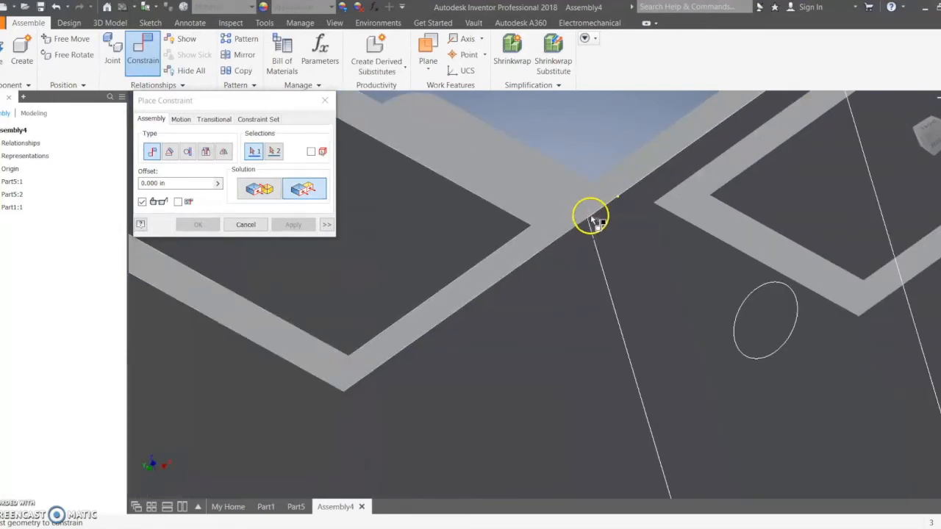
{"action": "scroll", "coordinate": [666, 262], "scroll_direction": "down", "scroll_amount": 4}
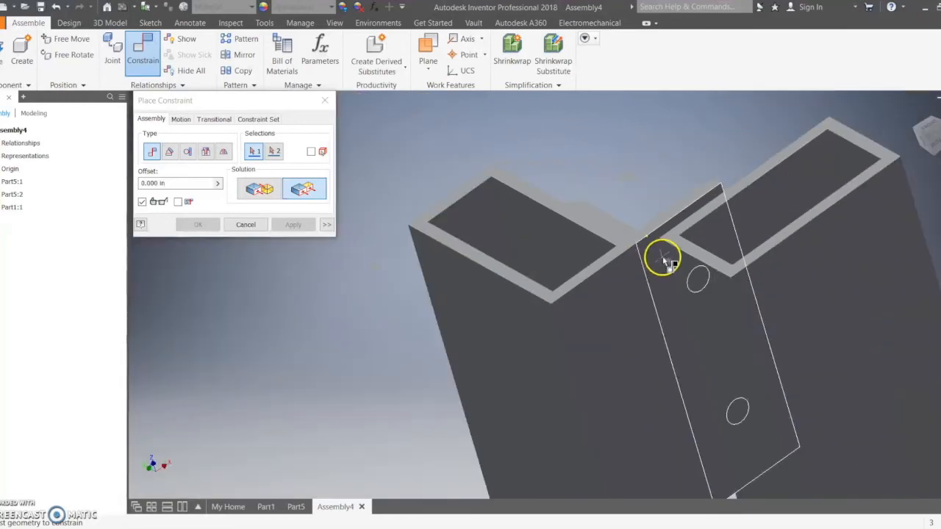
{"action": "left_click", "coordinate": [259, 189]}
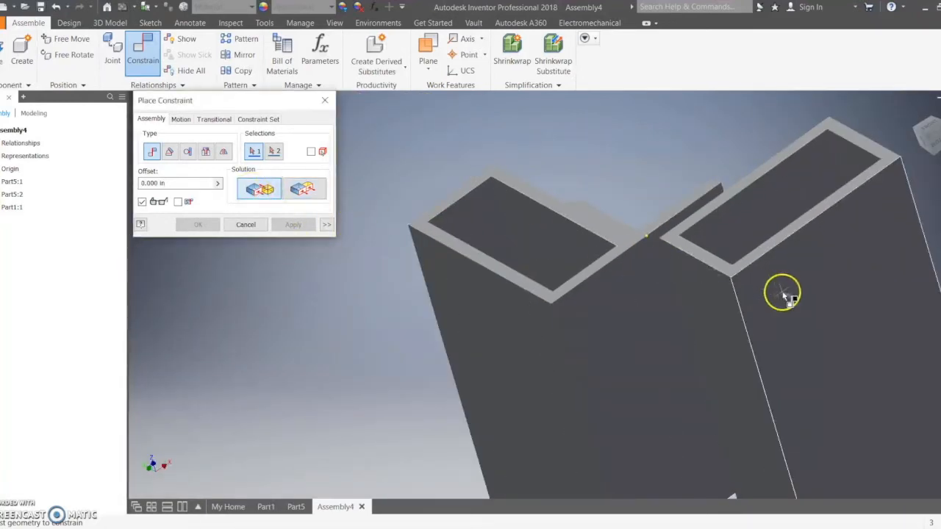
{"action": "scroll", "coordinate": [651, 257], "scroll_direction": "up", "scroll_amount": 5}
{"action": "left_click", "coordinate": [608, 263]}
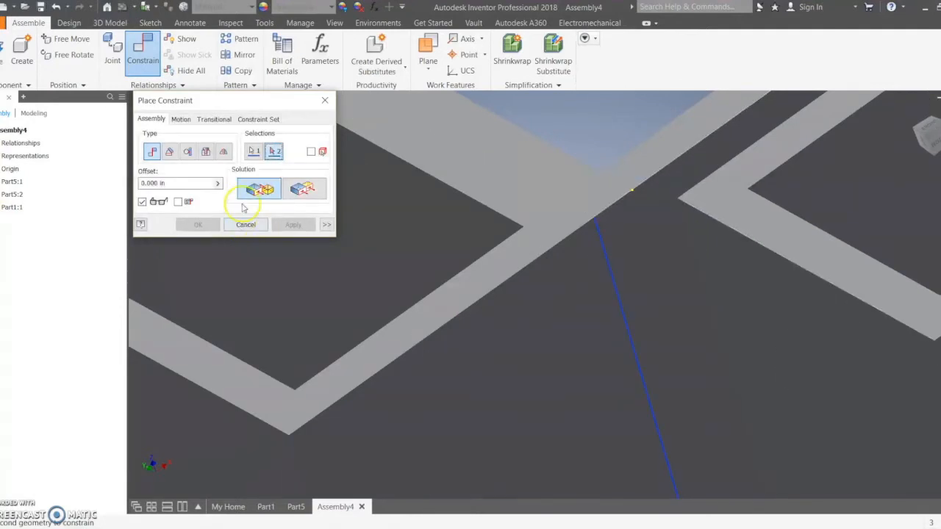
{"action": "left_click", "coordinate": [694, 250]}
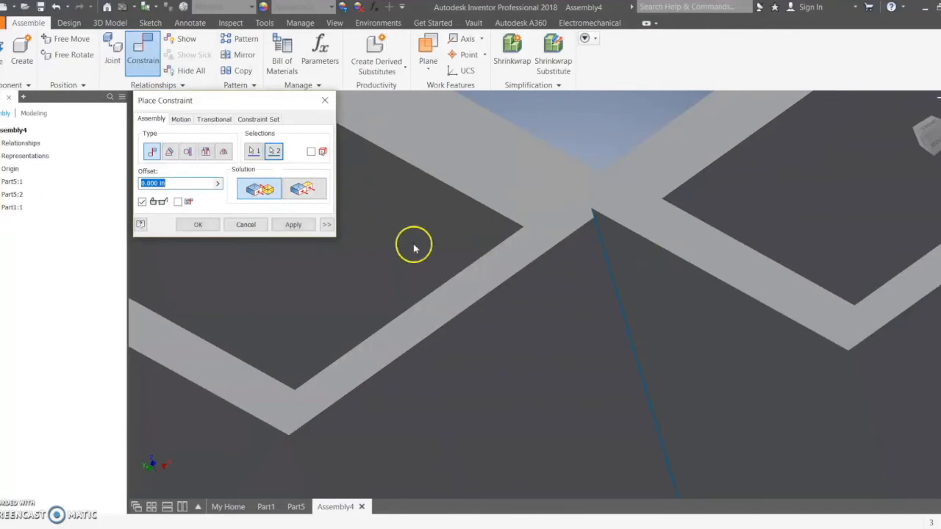
{"action": "left_click", "coordinate": [295, 228]}
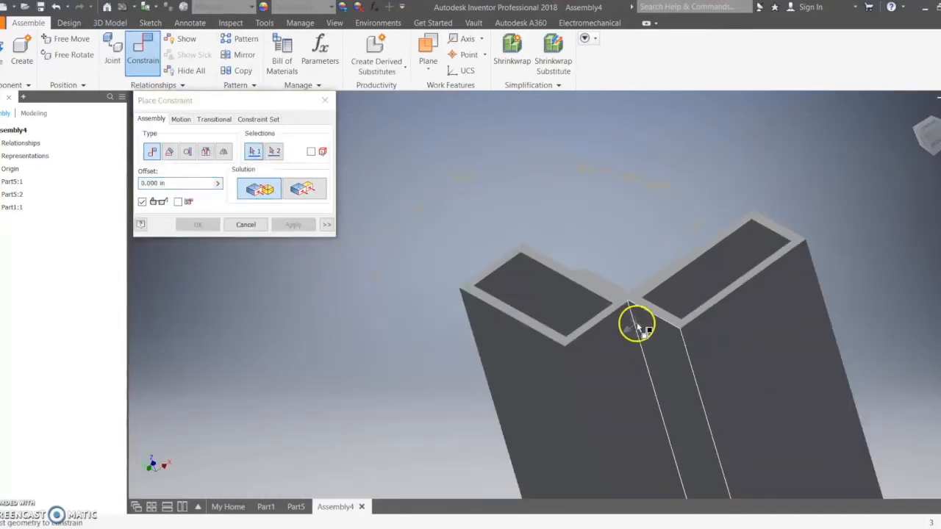
Constrain the angle's end face flush with the second tube's end face at 0 offset, and end the constraint command
{"action": "left_click", "coordinate": [309, 192]}
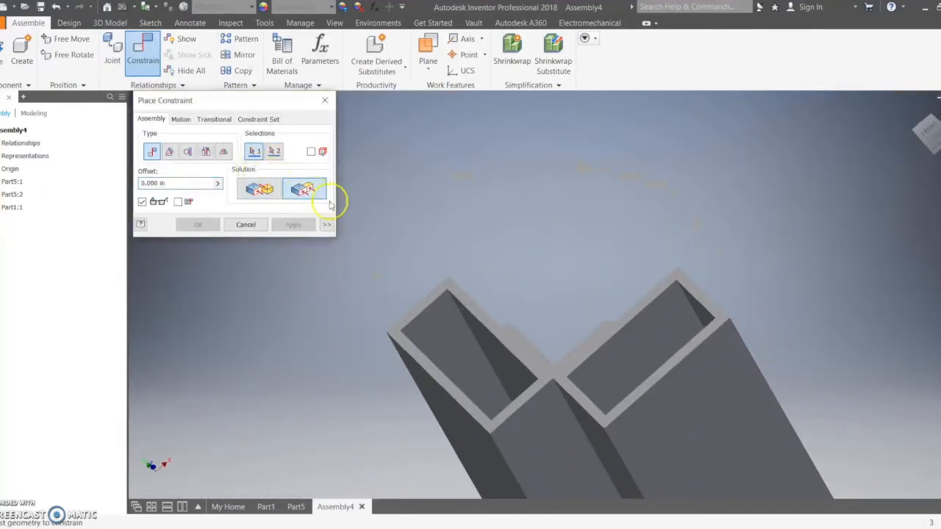
{"action": "scroll", "coordinate": [495, 397], "scroll_direction": "up", "scroll_amount": 4}
{"action": "left_click", "coordinate": [532, 407]}
{"action": "left_click", "coordinate": [603, 412]}
{"action": "scroll", "coordinate": [599, 404], "scroll_direction": "down", "scroll_amount": 4}
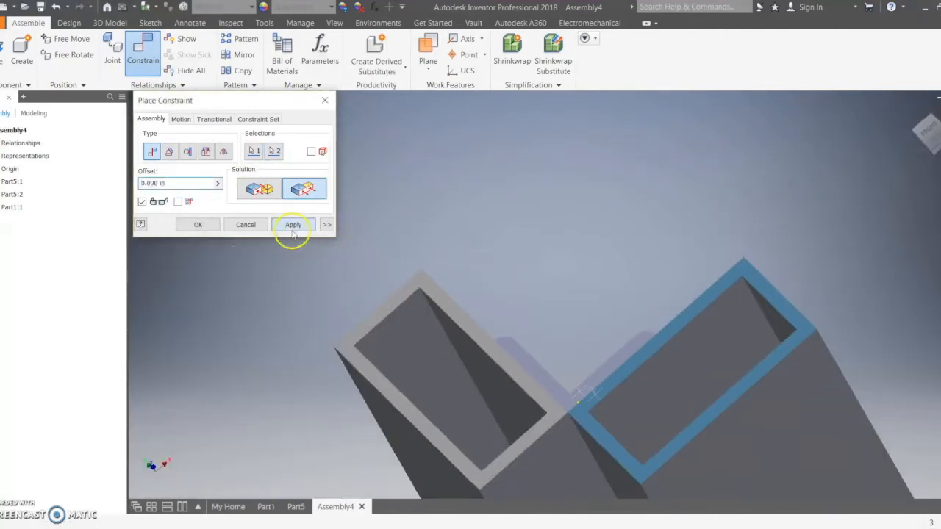
{"action": "left_click", "coordinate": [292, 226]}
{"action": "middle_click_drag", "start_coordinate": [719, 315], "coordinate": [644, 388], "text": "shift"}
{"action": "left_click", "coordinate": [246, 224]}
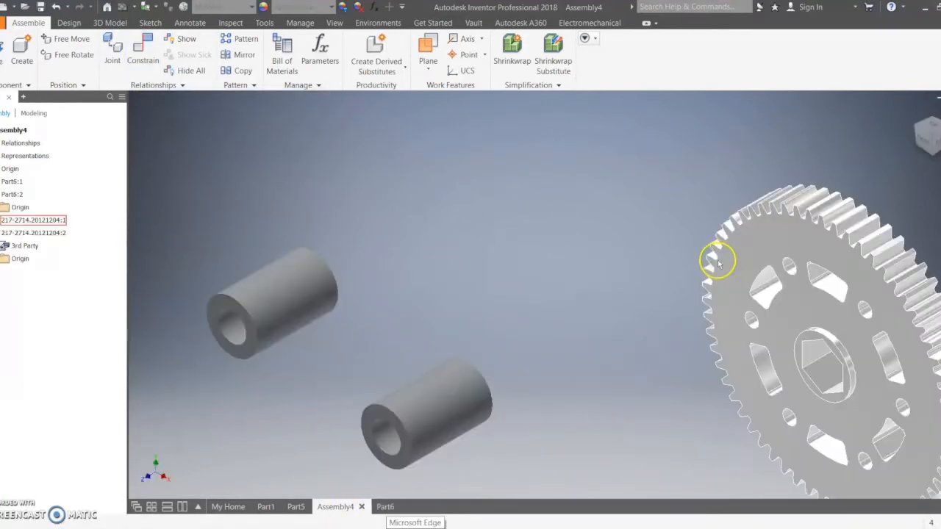
Mate the center axes of the two hollow cylinders with 0 offset and slide one along the shared axis clear of the other
{"action": "scroll", "coordinate": [714, 257], "scroll_direction": "down", "scroll_amount": 5}
{"action": "middle_click_drag", "start_coordinate": [609, 260], "coordinate": [451, 286]}
{"action": "scroll", "coordinate": [483, 309], "scroll_direction": "up", "scroll_amount": 2}
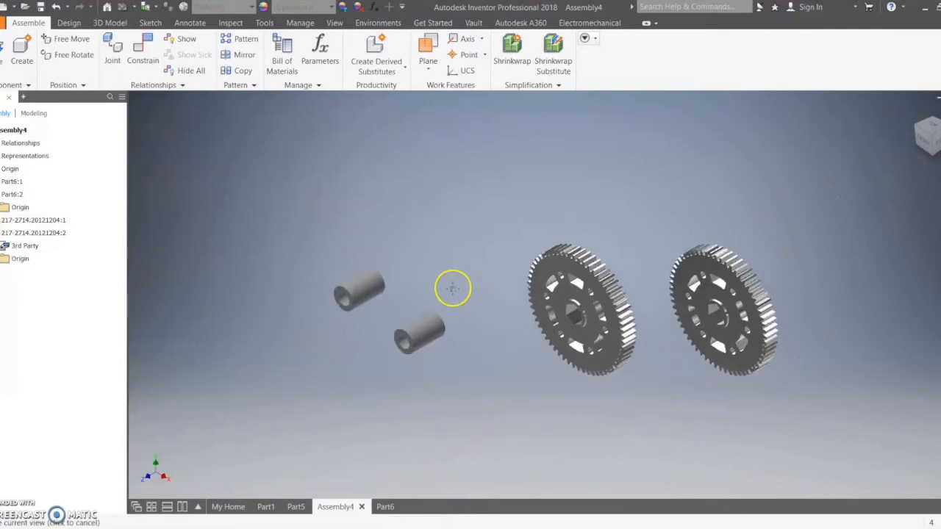
{"action": "scroll", "coordinate": [345, 285], "scroll_direction": "up", "scroll_amount": 3}
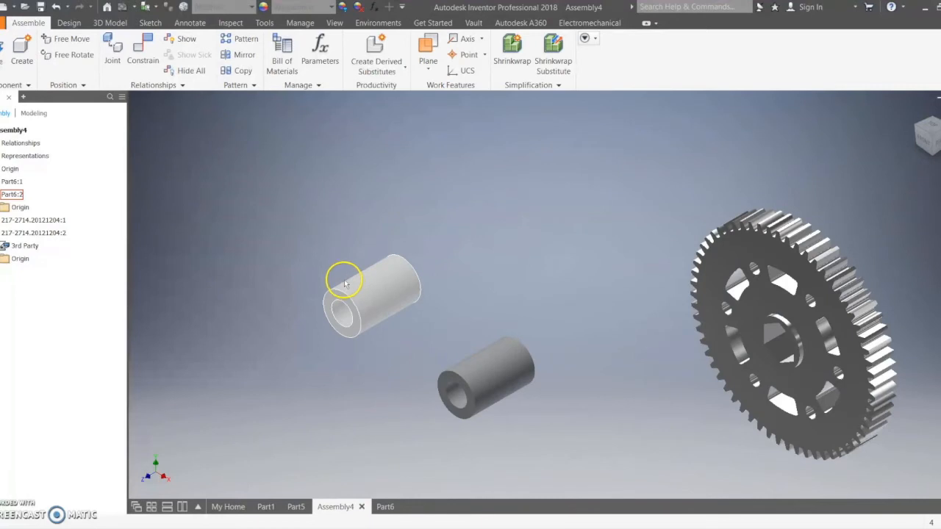
{"action": "left_click", "coordinate": [140, 55]}
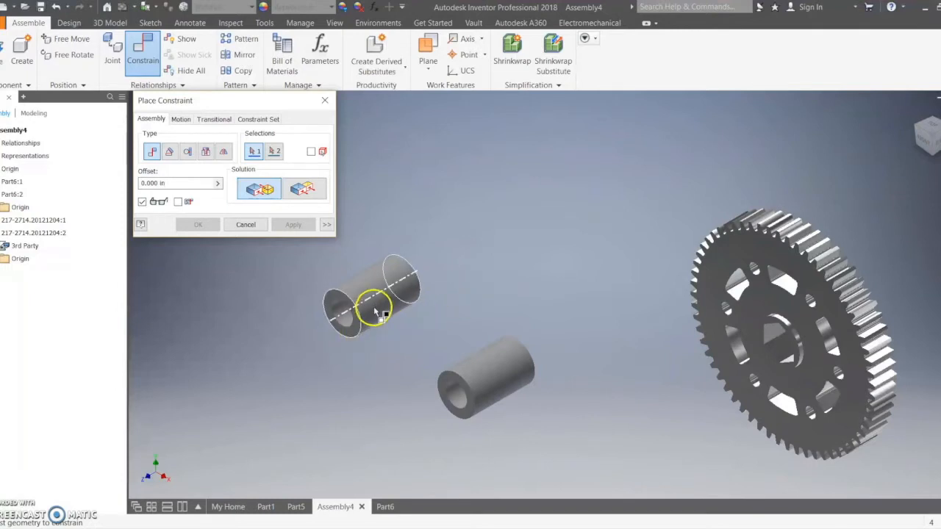
{"action": "scroll", "coordinate": [377, 276], "scroll_direction": "up", "scroll_amount": 3}
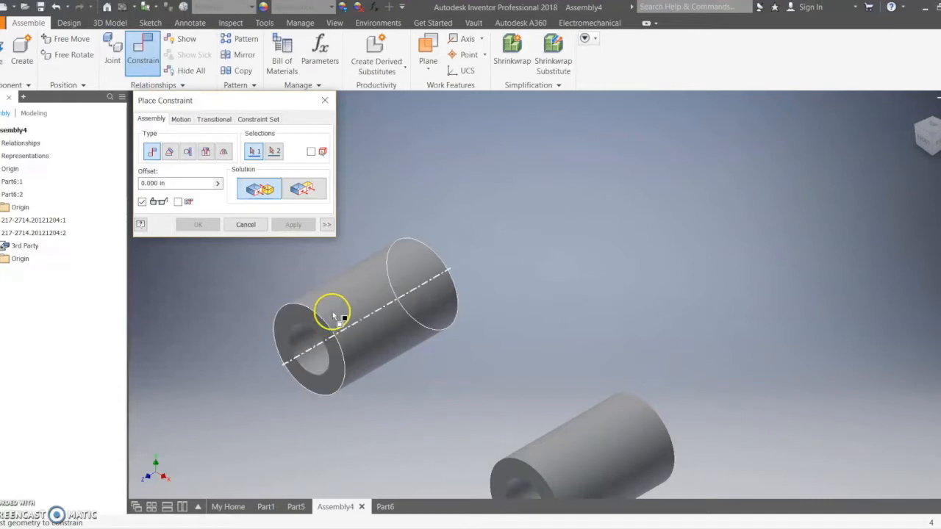
{"action": "left_click", "coordinate": [427, 273]}
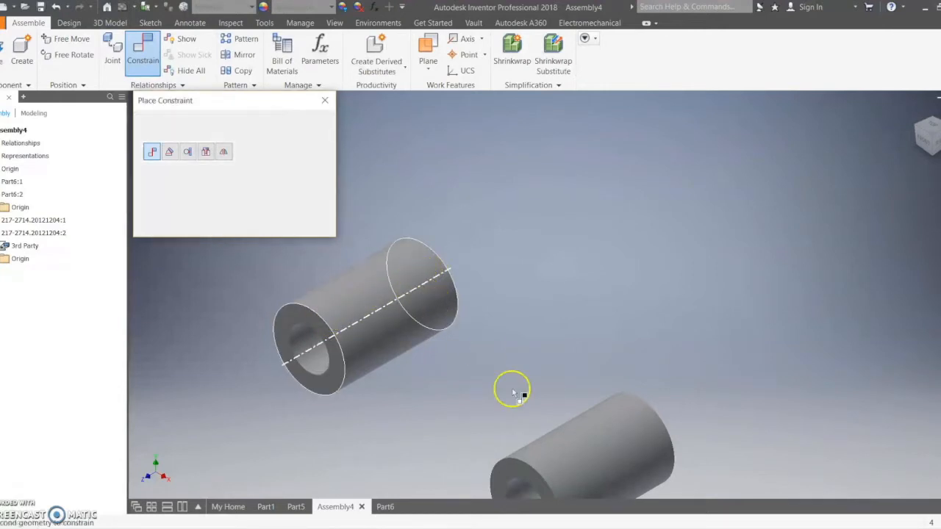
{"action": "left_click", "coordinate": [574, 441]}
{"action": "scroll", "coordinate": [613, 332], "scroll_direction": "up", "scroll_amount": 3}
{"action": "middle_click_drag", "start_coordinate": [605, 324], "coordinate": [569, 262]}
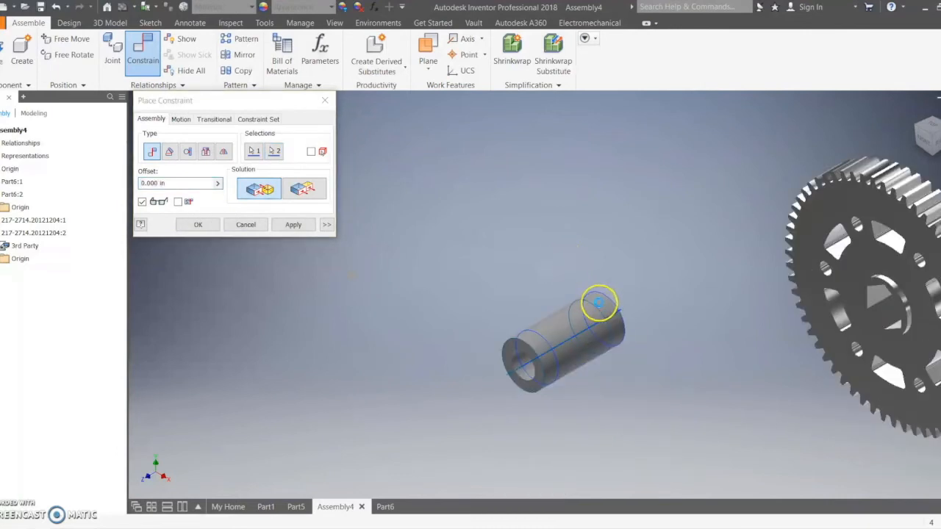
{"action": "scroll", "coordinate": [599, 302], "scroll_direction": "down", "scroll_amount": 3}
{"action": "left_click", "coordinate": [293, 224]}
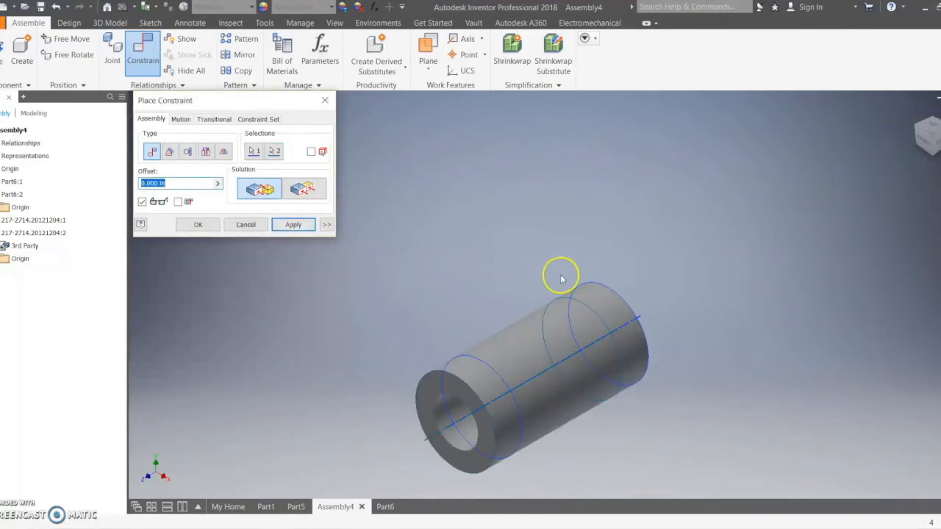
{"action": "left_click", "coordinate": [295, 224]}
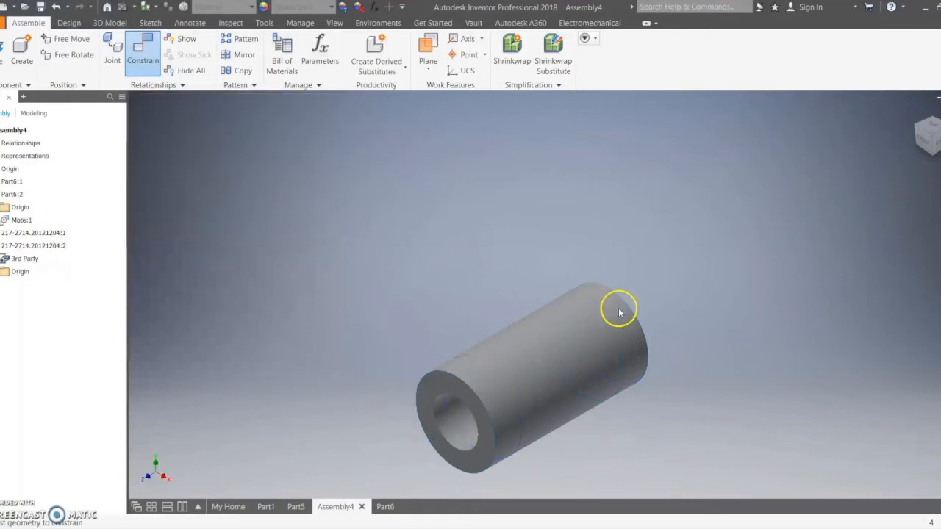
{"action": "left_click_drag", "start_coordinate": [614, 319], "coordinate": [448, 406]}
{"action": "left_click_drag", "start_coordinate": [564, 368], "coordinate": [770, 274]}
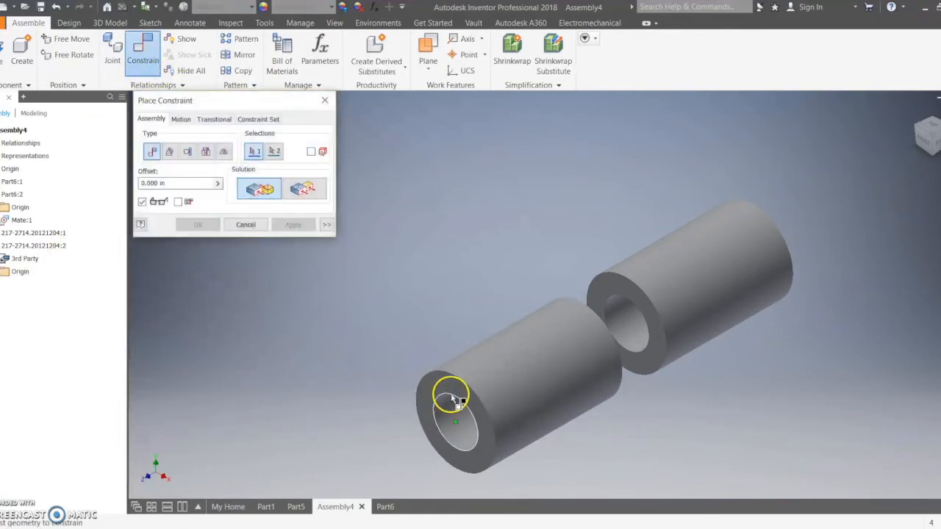
Mate the inner circular edges of the two hollow cylinders' facing ends with 0 offset, and try moving the second cylinder
{"action": "left_click", "coordinate": [637, 309]}
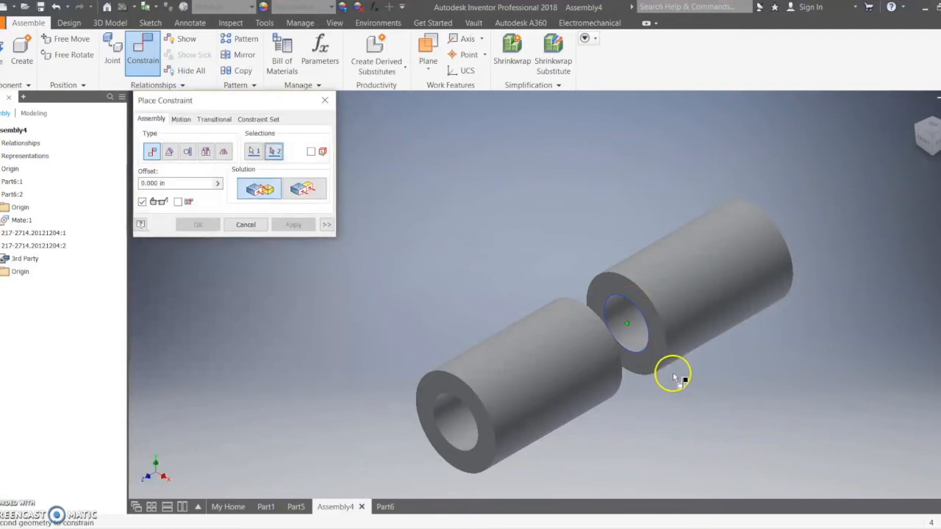
{"action": "scroll", "coordinate": [653, 377], "scroll_direction": "down", "scroll_amount": 5}
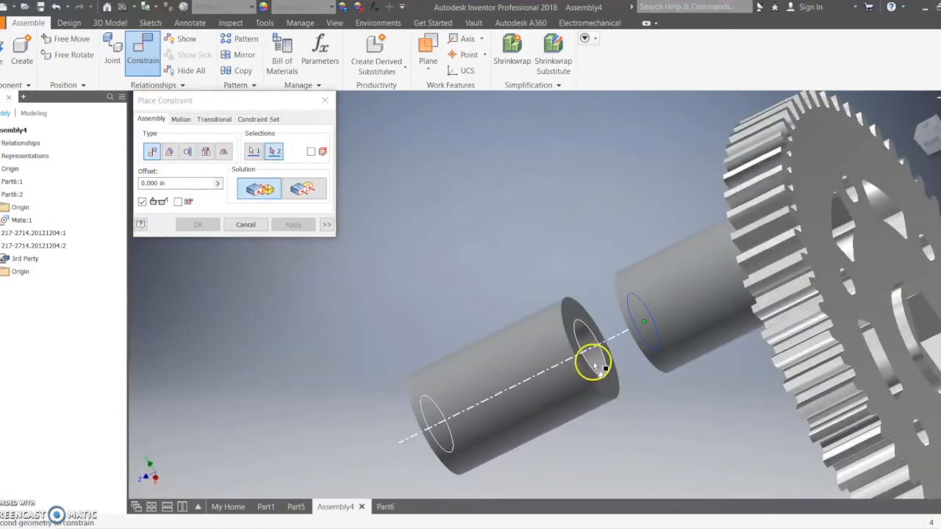
{"action": "left_click", "coordinate": [615, 356]}
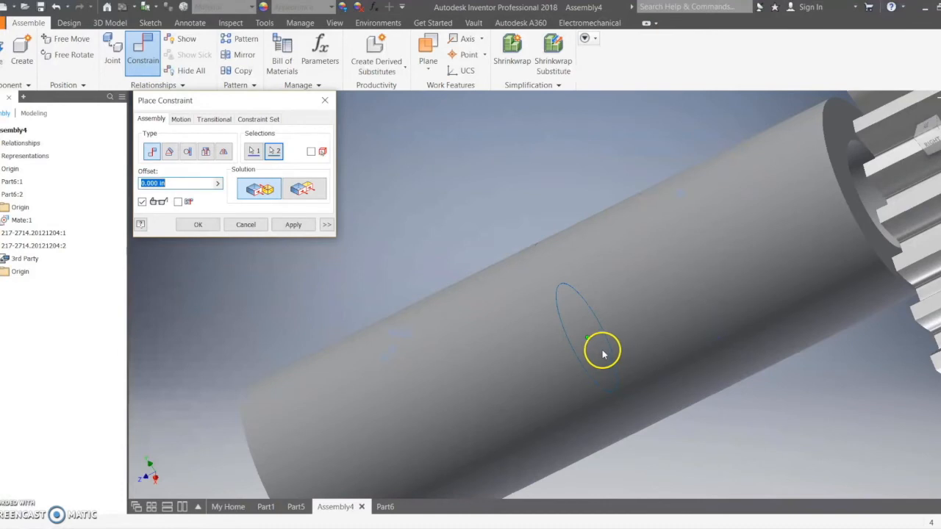
{"action": "left_click", "coordinate": [295, 225]}
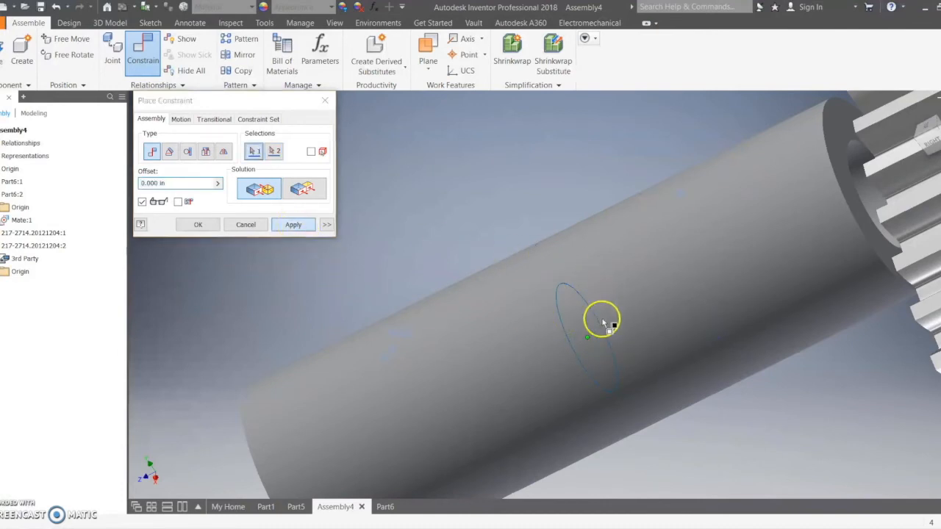
{"action": "key", "text": "Escape"}
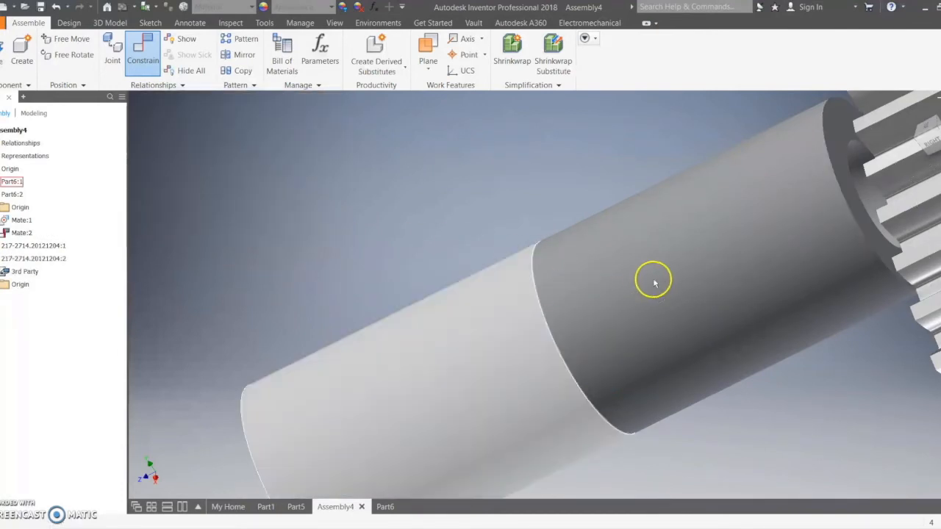
{"action": "left_click", "coordinate": [652, 277]}
{"action": "left_click_drag", "start_coordinate": [529, 303], "coordinate": [533, 280]}
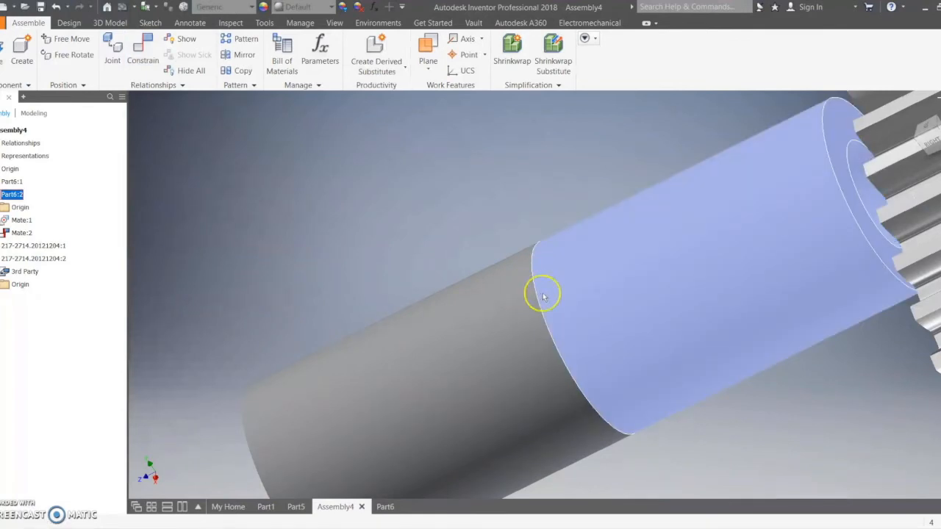
{"action": "left_click", "coordinate": [545, 278]}
In the Gearbox Total assembly, turn the large central gear and examine how it moves relative to the small center gear and surrounding pinions
{"action": "scroll", "coordinate": [662, 316], "scroll_direction": "down", "scroll_amount": 5}
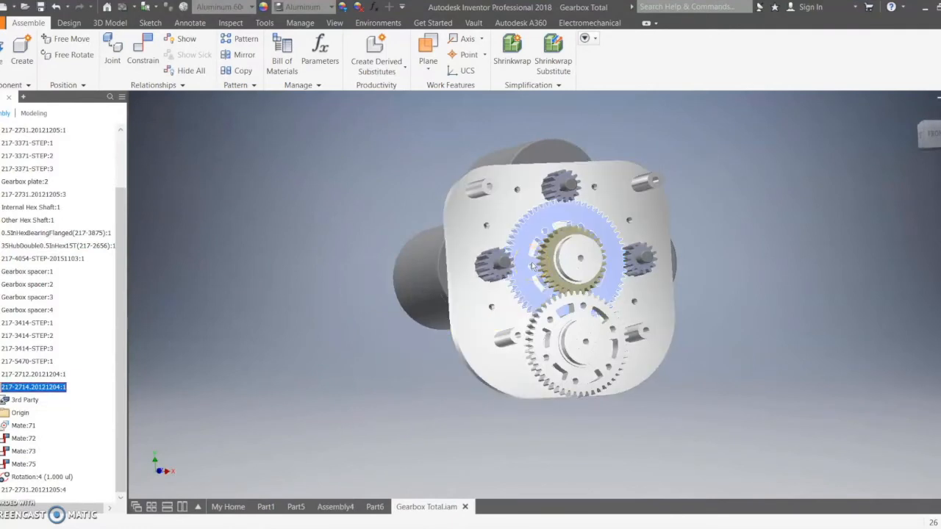
{"action": "mouse_move", "coordinate": [549, 283]}
{"action": "left_click_drag", "start_coordinate": [557, 220], "coordinate": [597, 287]}
{"action": "left_click", "coordinate": [553, 270]}
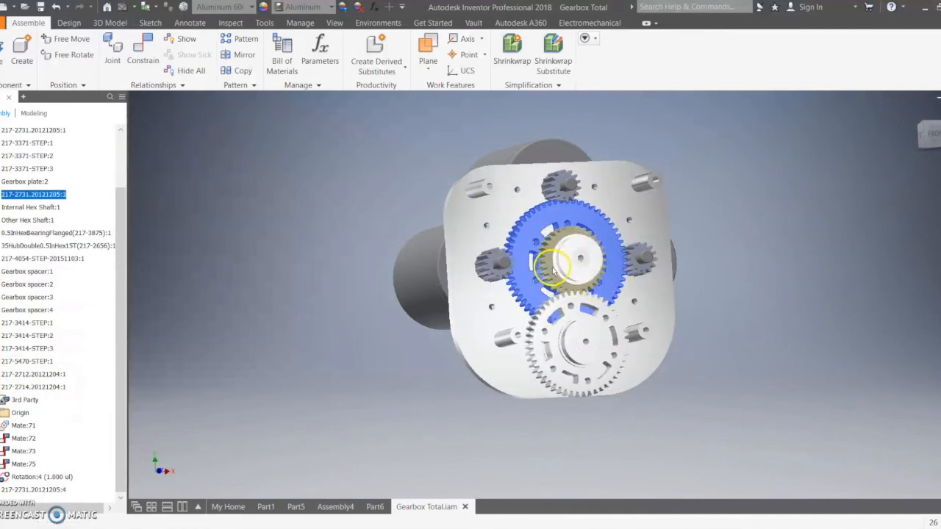
{"action": "left_click", "coordinate": [545, 269]}
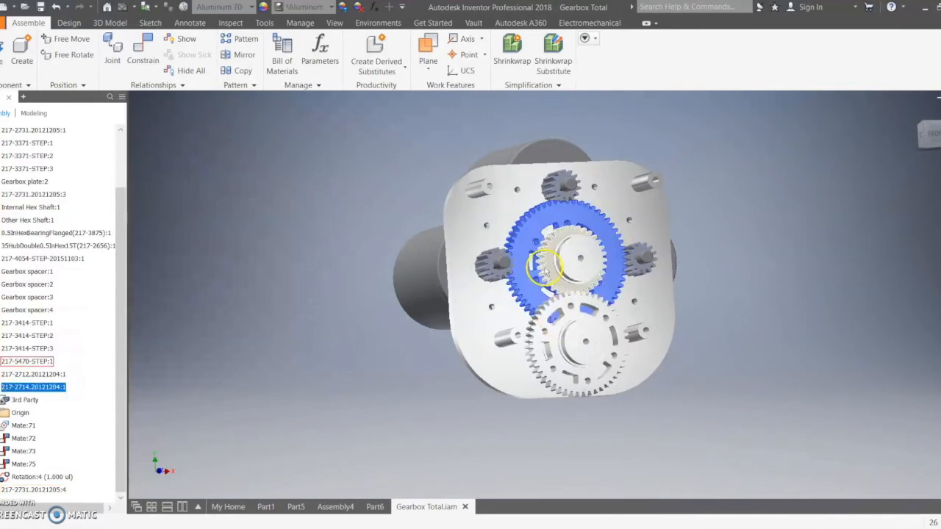
{"action": "key", "text": "Escape"}
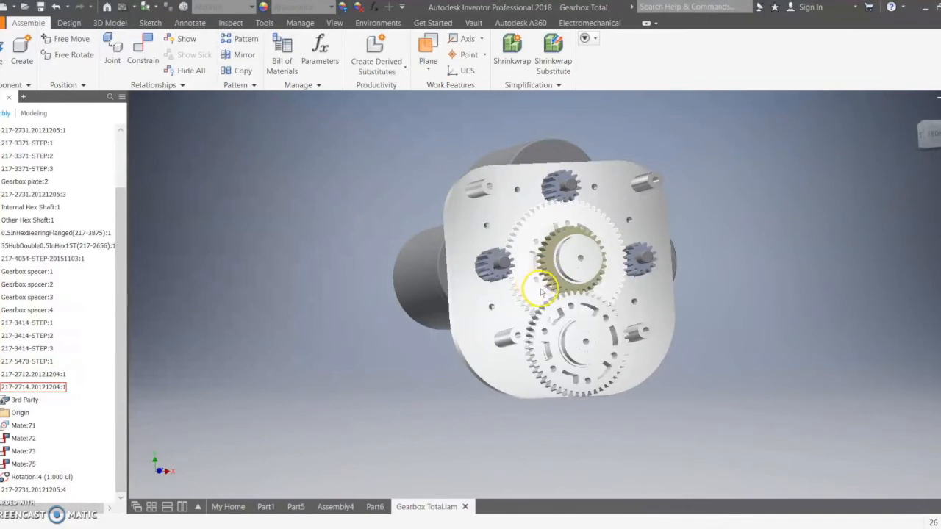
{"action": "left_click", "coordinate": [545, 284]}
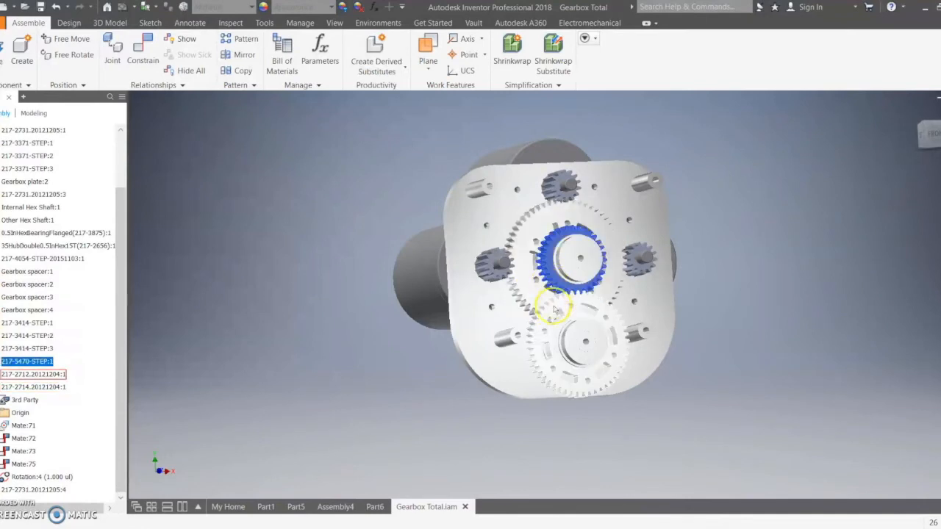
{"action": "left_click", "coordinate": [747, 302]}
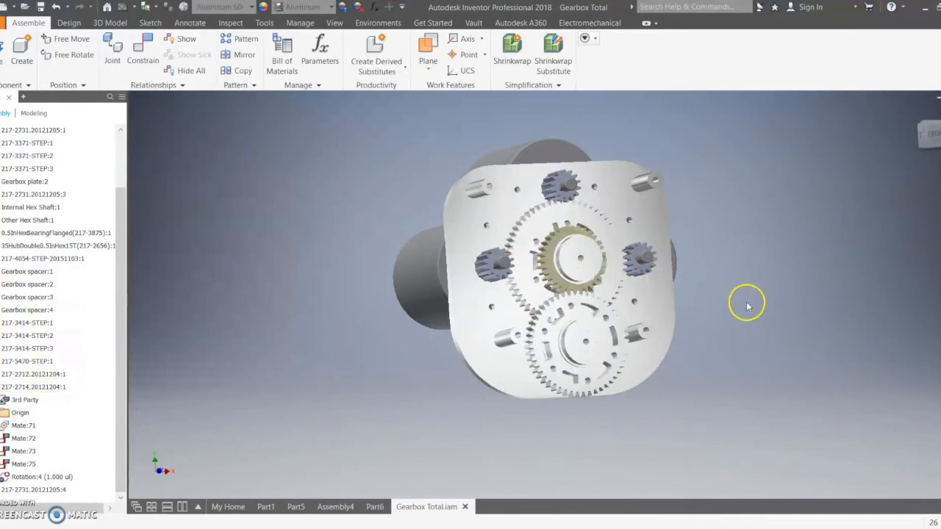
{"action": "left_click", "coordinate": [524, 279]}
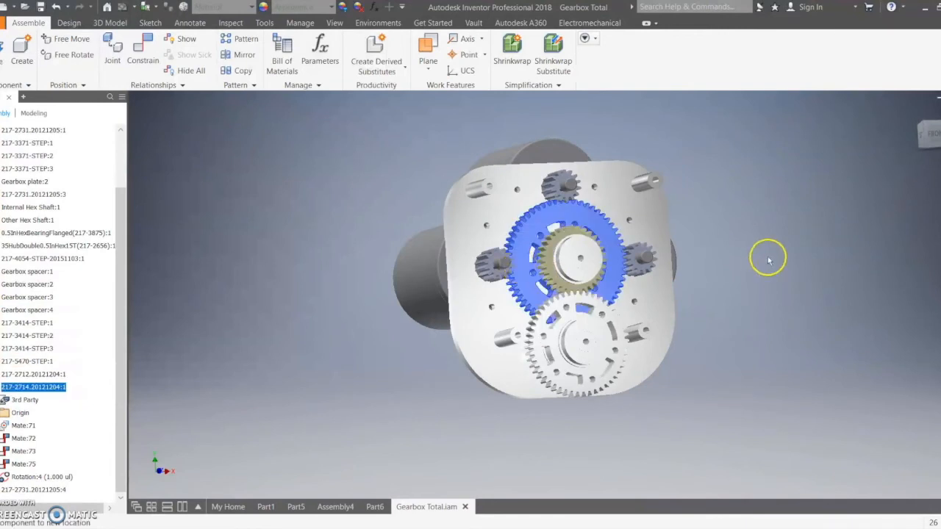
{"action": "left_click", "coordinate": [704, 269]}
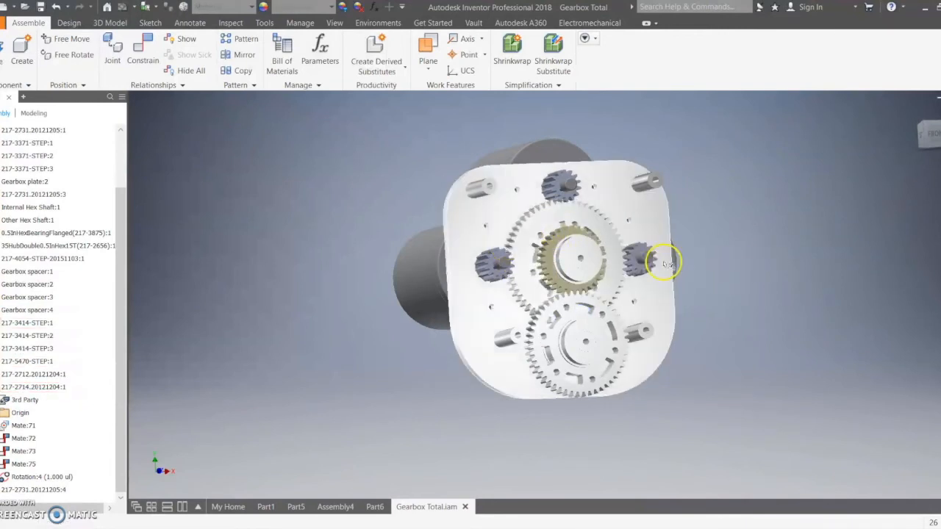
{"action": "left_click", "coordinate": [503, 262]}
{"action": "left_click", "coordinate": [568, 237]}
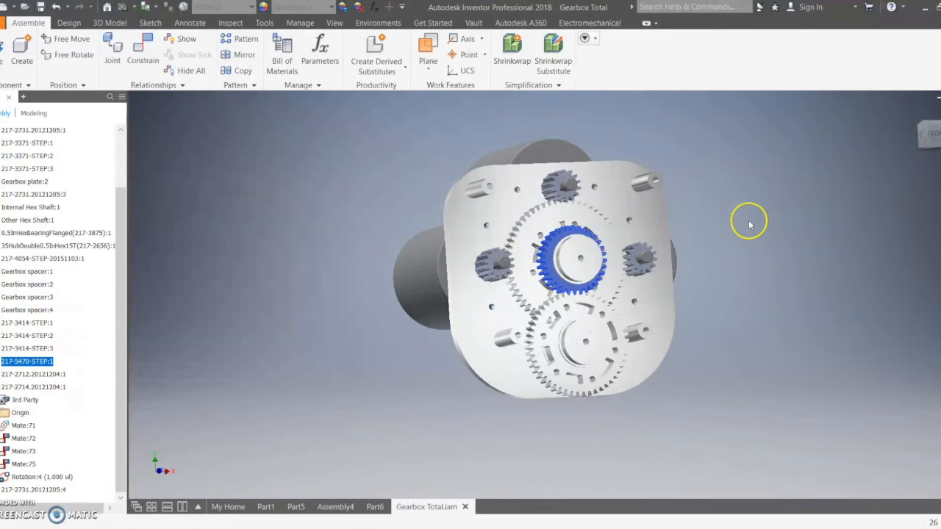
{"action": "left_click", "coordinate": [714, 222]}
Add a reverse rotation motion constraint between the plate's left pinion and the large central gear with ratio 14/52, and test it by turning the gear
{"action": "left_click", "coordinate": [149, 59]}
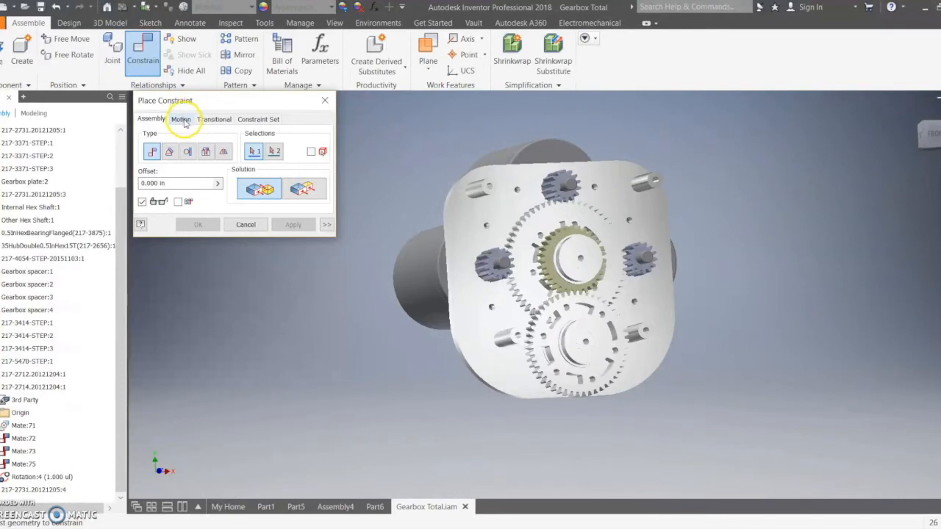
{"action": "left_click", "coordinate": [182, 120]}
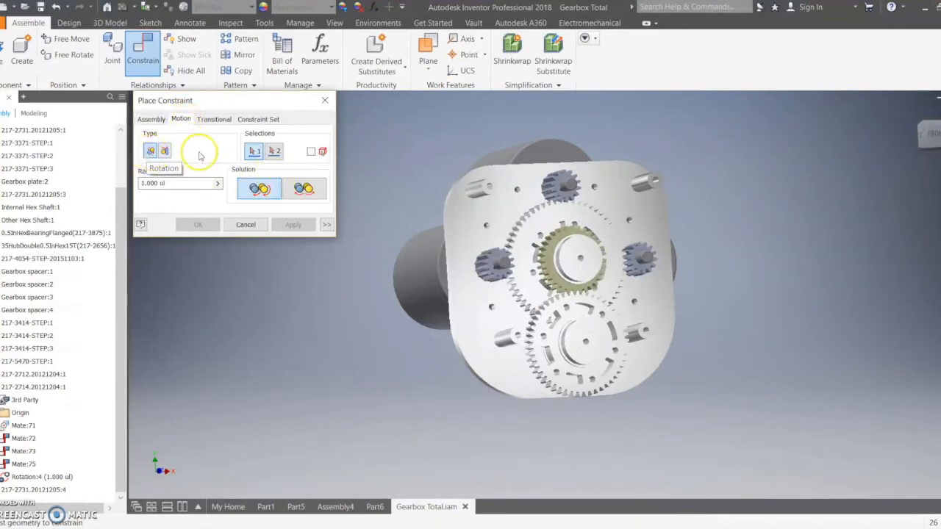
{"action": "left_click", "coordinate": [304, 190]}
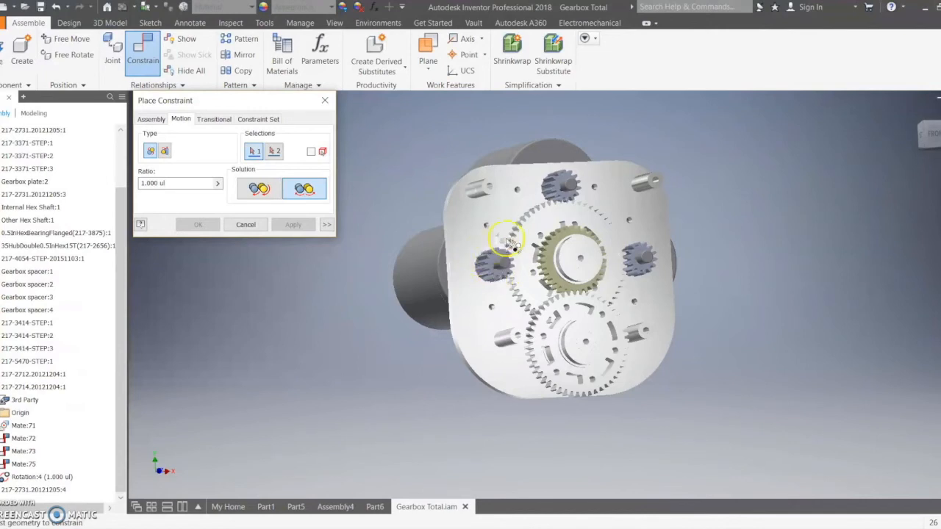
{"action": "left_click", "coordinate": [489, 274]}
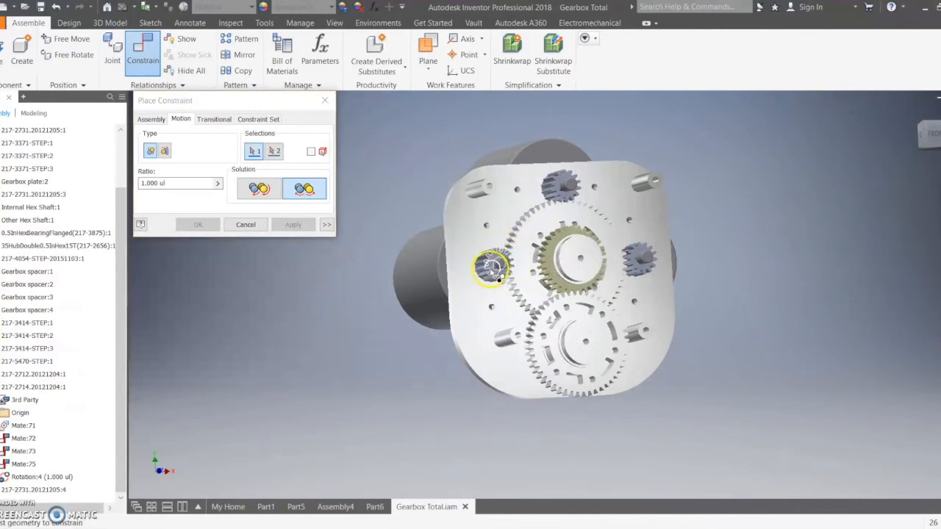
{"action": "left_click", "coordinate": [528, 276]}
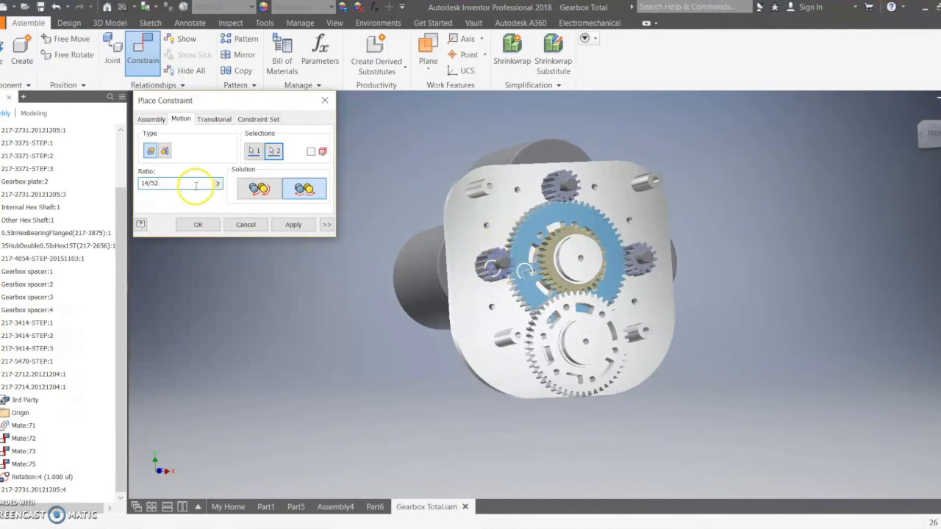
{"action": "left_click", "coordinate": [298, 229]}
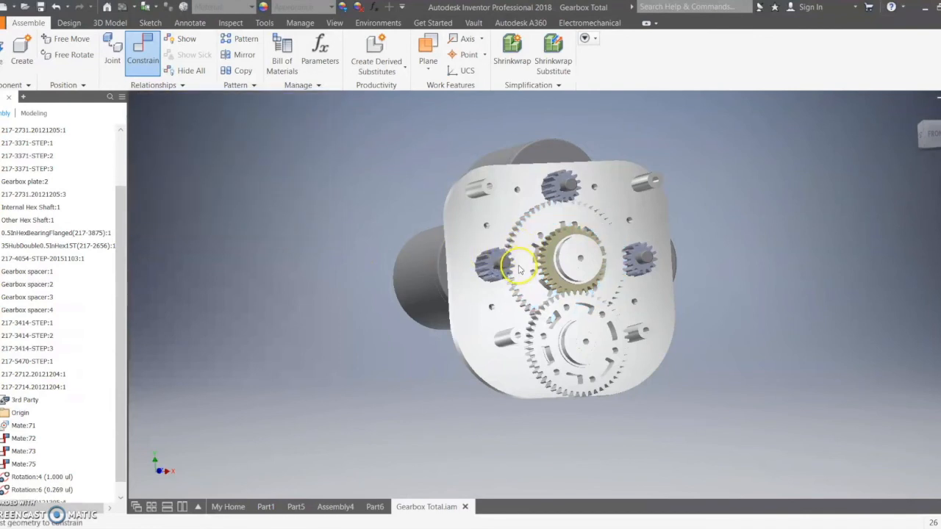
{"action": "left_click_drag", "start_coordinate": [528, 245], "coordinate": [538, 296]}
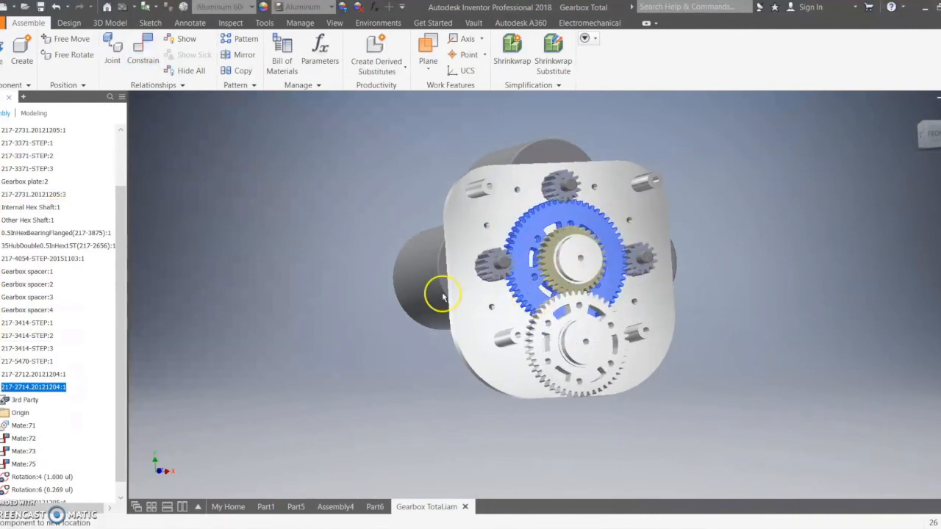